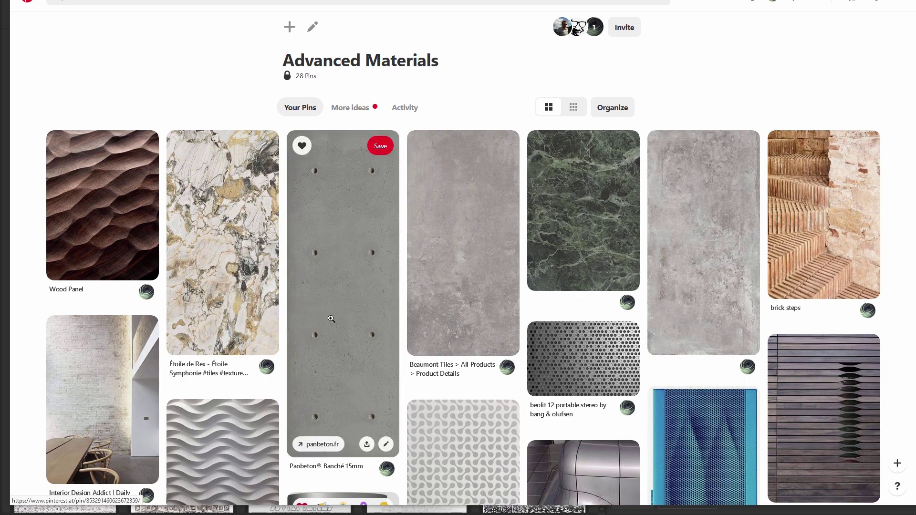
Step: Browse the Advanced Materials and tiles boards on Pinterest, then switch to Adobe Bridge
{"action": "scroll", "coordinate": [344, 321], "scroll_direction": "down", "scroll_amount": 2}
{"action": "scroll", "coordinate": [344, 322], "scroll_direction": "down", "scroll_amount": 2}
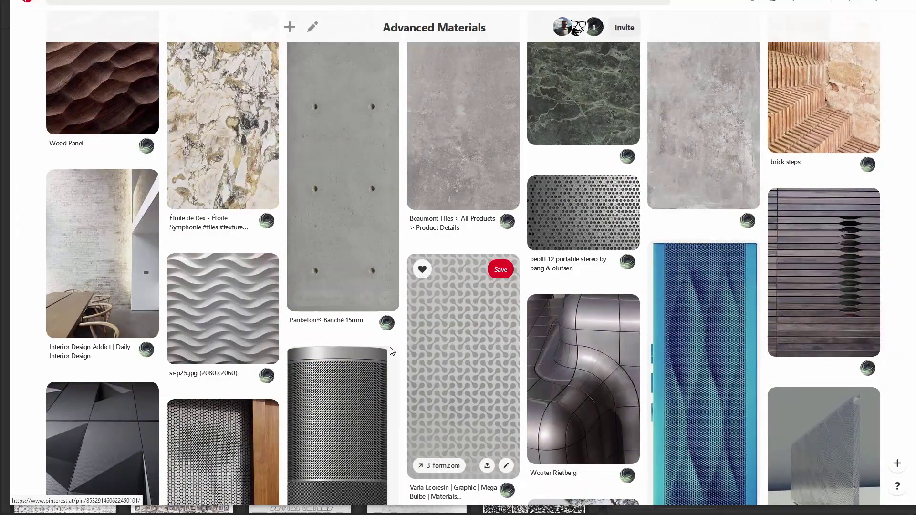
{"action": "scroll", "coordinate": [109, 267], "scroll_direction": "down", "scroll_amount": 1}
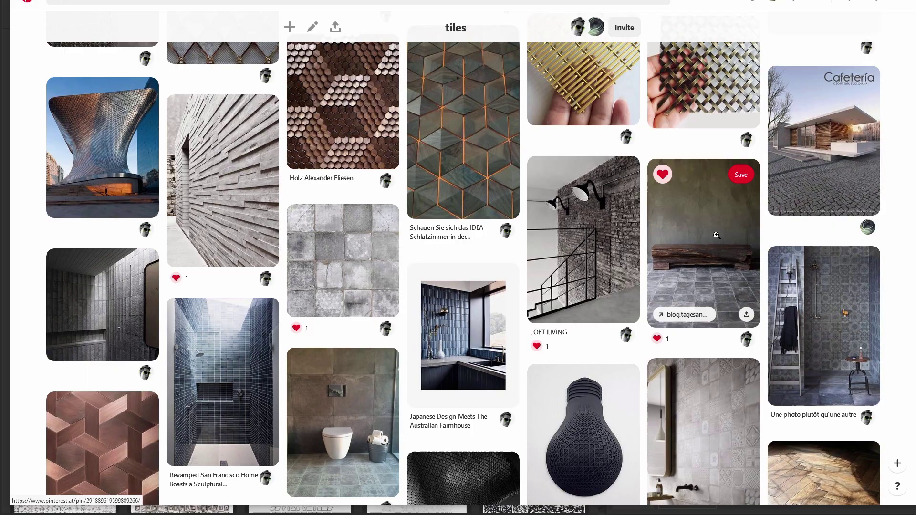
{"action": "key", "text": "alt+Tab"}
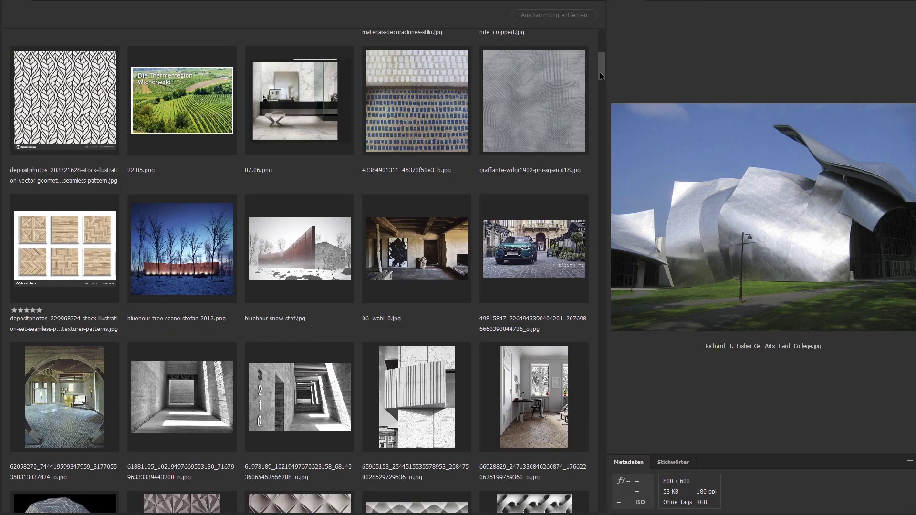
Step: Scroll the Bridge reference collection and select the concrete corridor image
{"action": "scroll", "coordinate": [600, 69], "scroll_direction": "down", "scroll_amount": 3}
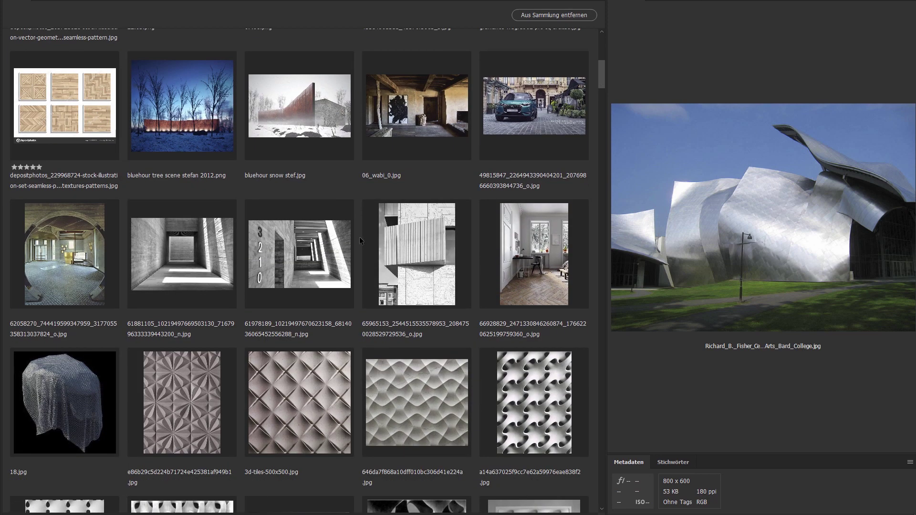
{"action": "left_click", "coordinate": [177, 244]}
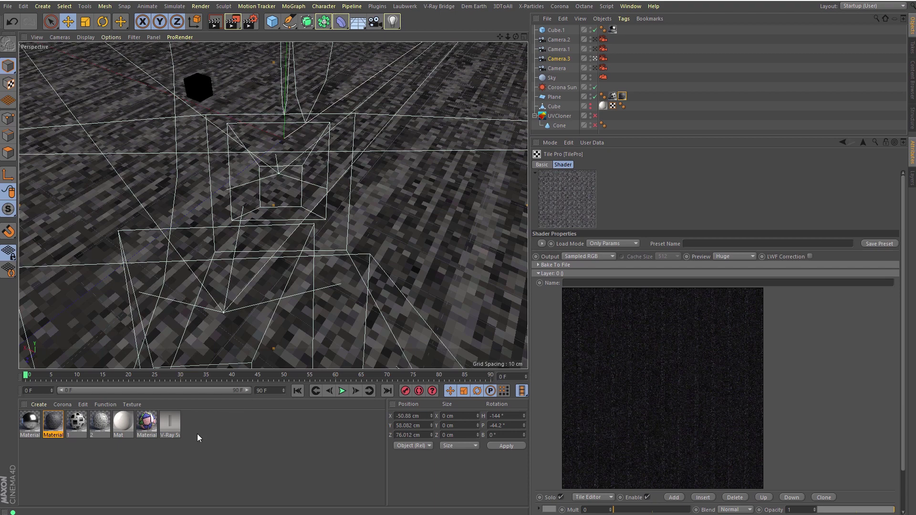
{"action": "double_click", "coordinate": [664, 376]}
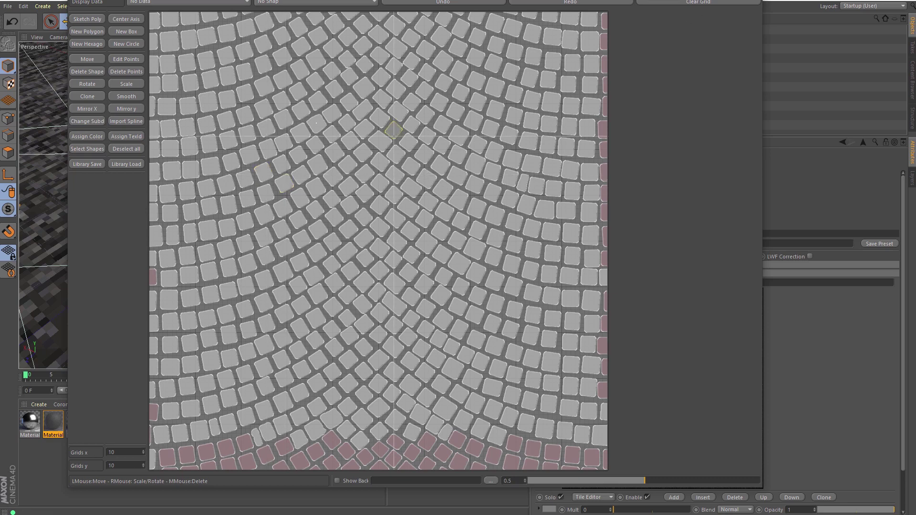
{"action": "key", "text": "Escape"}
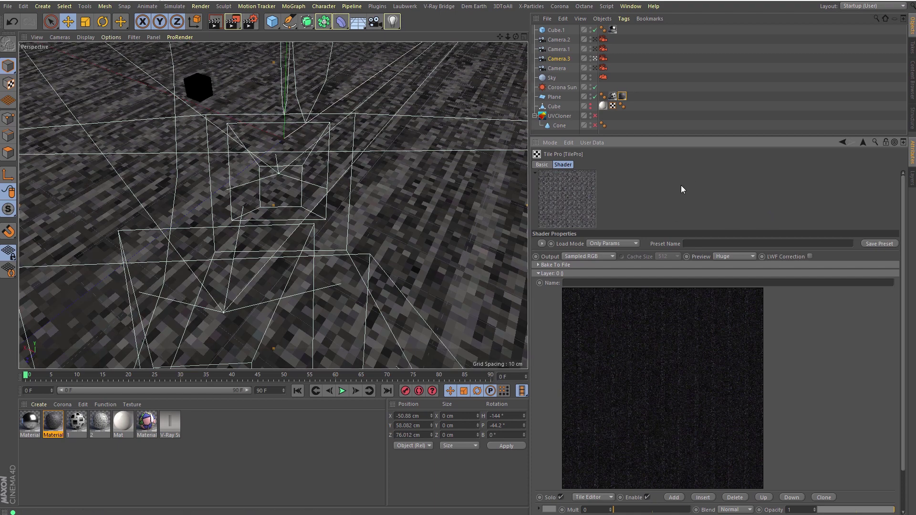
{"action": "left_click", "coordinate": [559, 6]}
{"action": "left_click", "coordinate": [574, 100]}
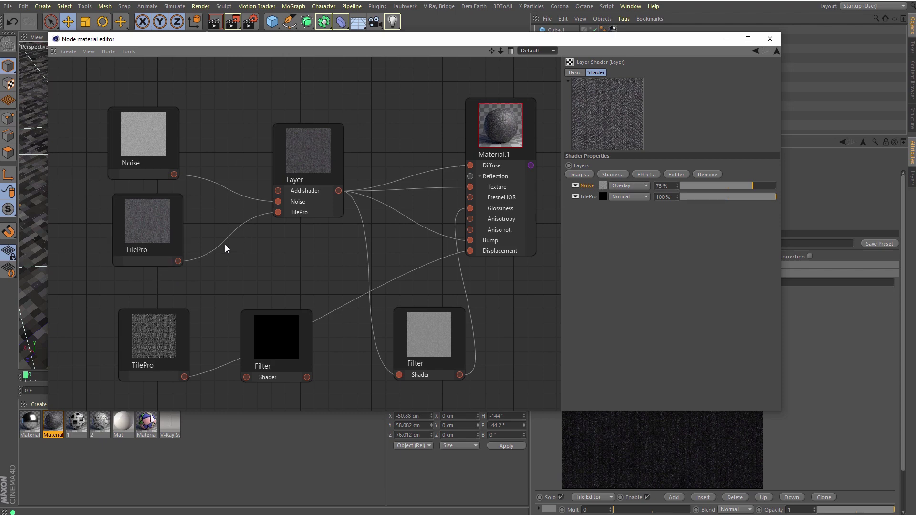
{"action": "left_click", "coordinate": [771, 39]}
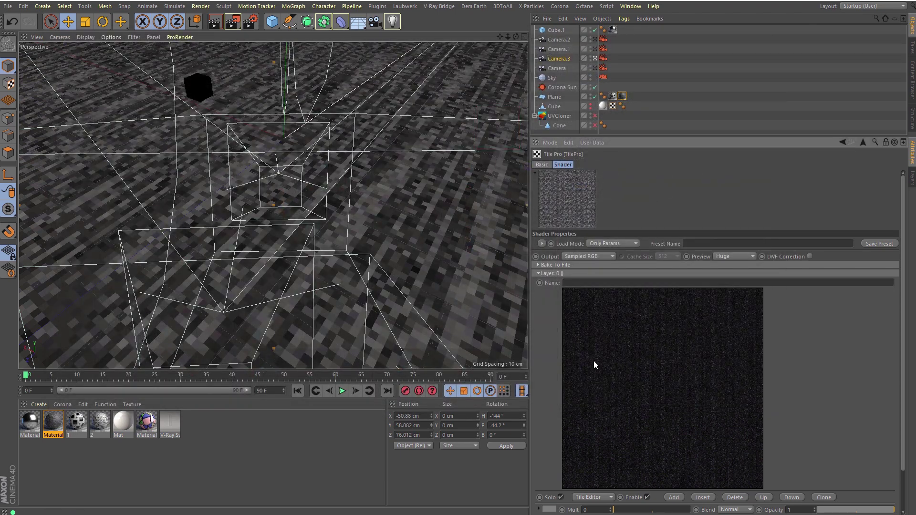
Step: Select the floor Plane and its material tag, then render the viewport to show its cobblestone texture
{"action": "left_click", "coordinate": [564, 273]}
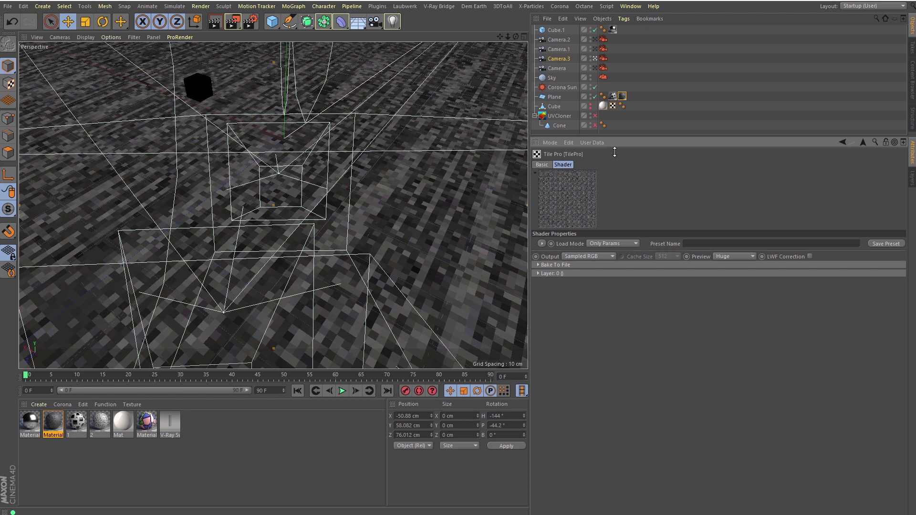
{"action": "mouse_move", "coordinate": [613, 138]}
{"action": "left_mouse_down"}
{"action": "mouse_move", "coordinate": [608, 187]}
{"action": "mouse_move", "coordinate": [602, 145]}
{"action": "left_mouse_up"}
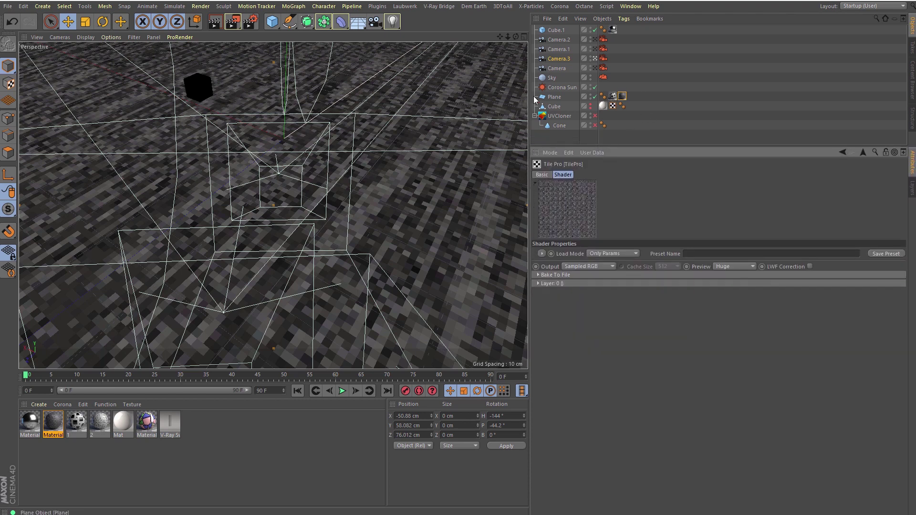
{"action": "left_click", "coordinate": [549, 97]}
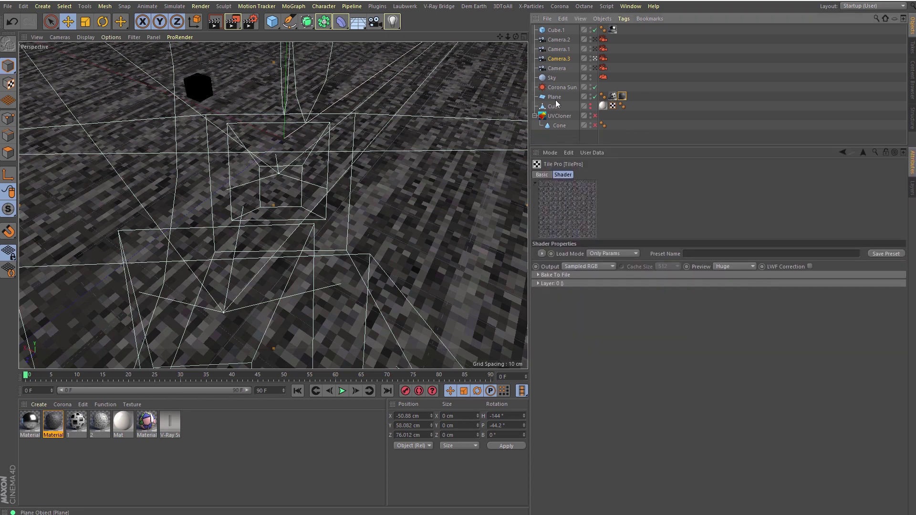
{"action": "left_click", "coordinate": [622, 96]}
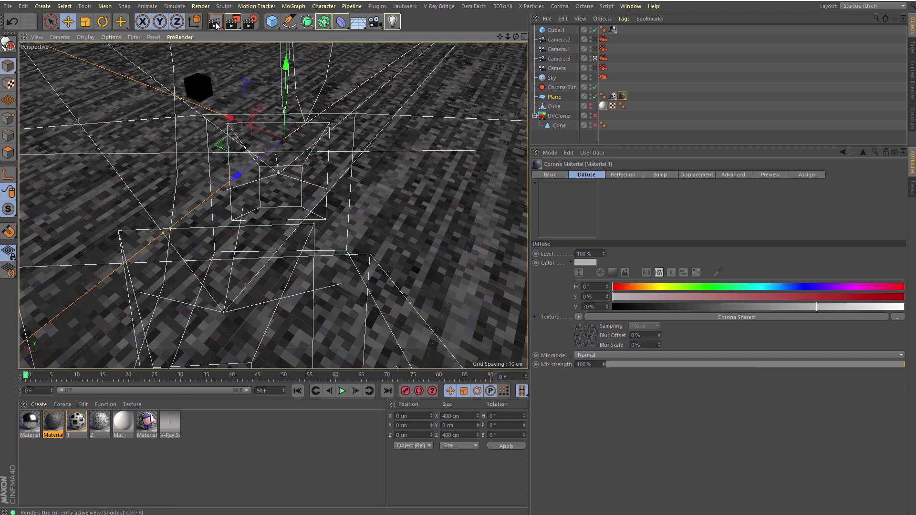
{"action": "left_click", "coordinate": [216, 22]}
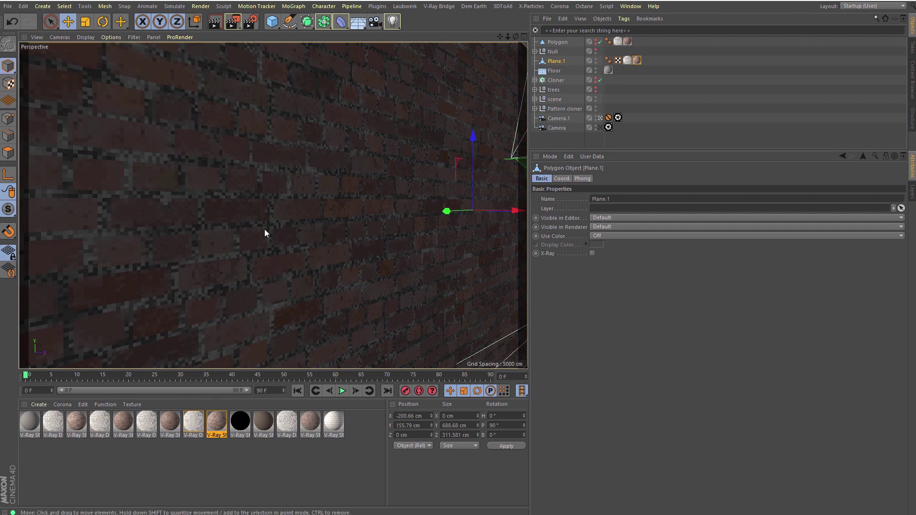
Step: Open Plane.1's V-Ray Standard Material.8 and its TilePro diffuse shader
{"action": "left_click", "coordinate": [638, 60]}
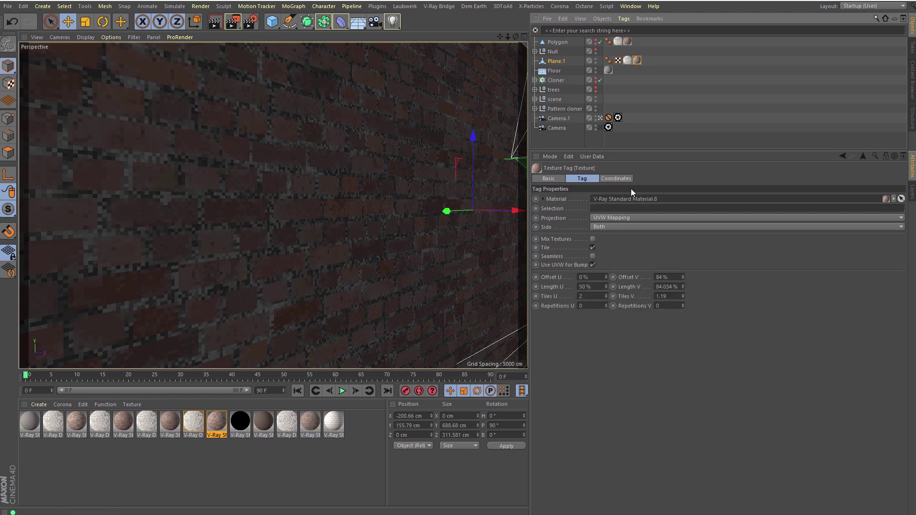
{"action": "double_click", "coordinate": [625, 199]}
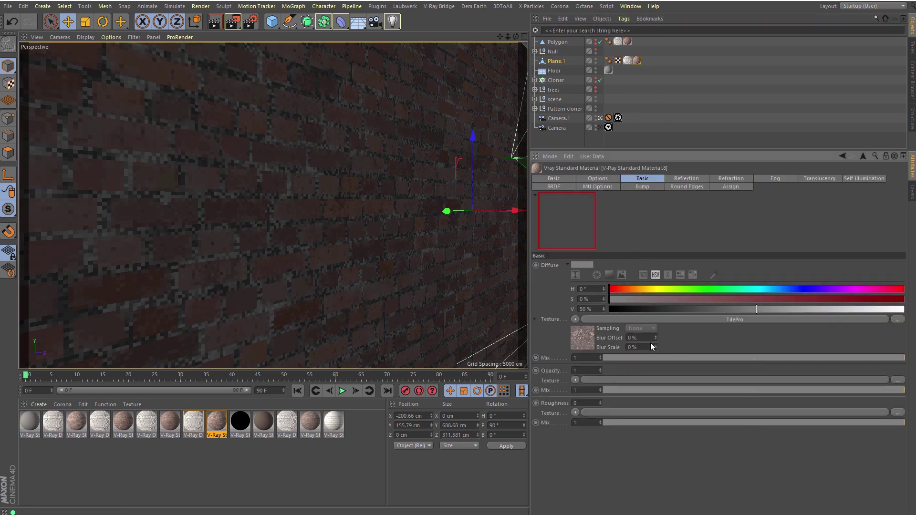
{"action": "left_click", "coordinate": [580, 343]}
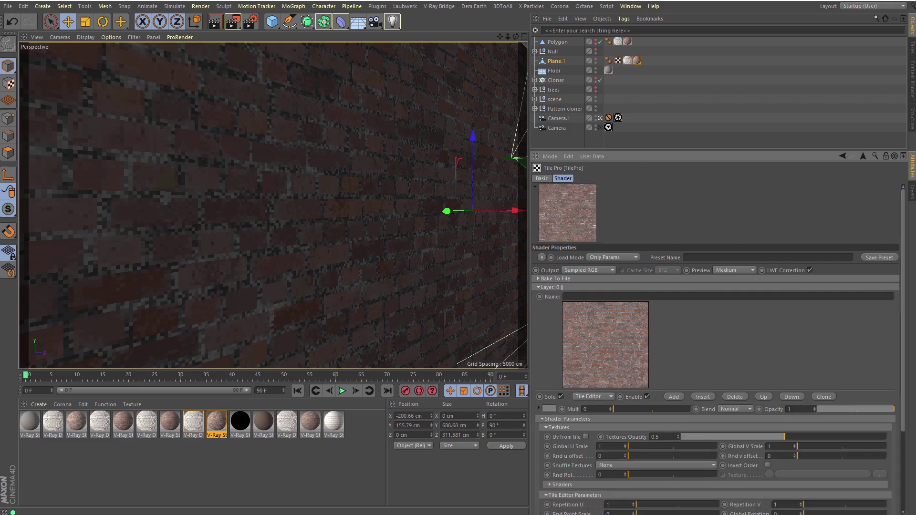
Step: Render the brick wall in the V-Ray frame buffer, zoom to inspect it, then shrink the window
{"action": "key", "text": "shift+r"}
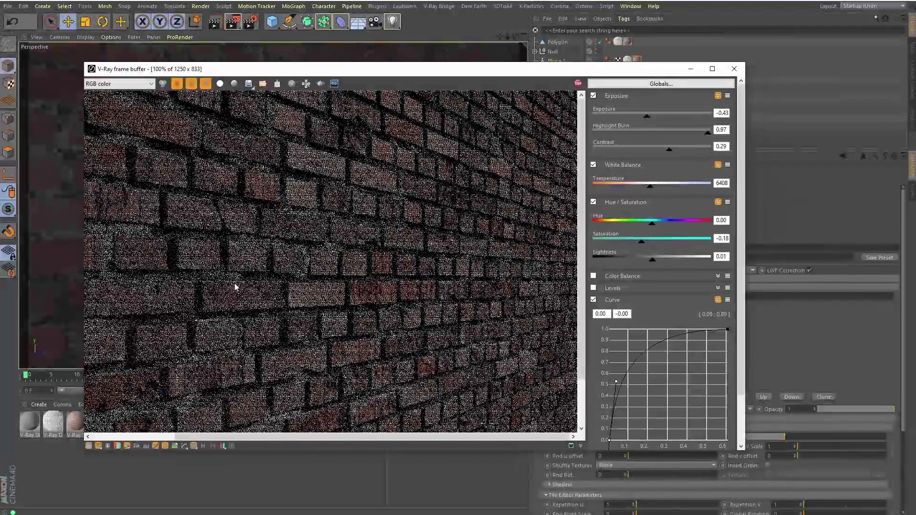
{"action": "scroll", "coordinate": [234, 294], "scroll_direction": "down", "scroll_amount": 1}
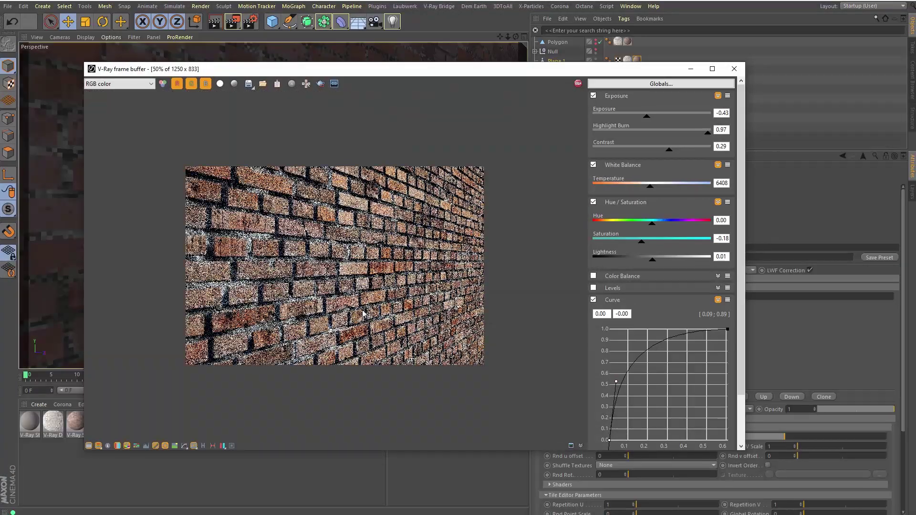
{"action": "scroll", "coordinate": [253, 303], "scroll_direction": "up", "scroll_amount": 1}
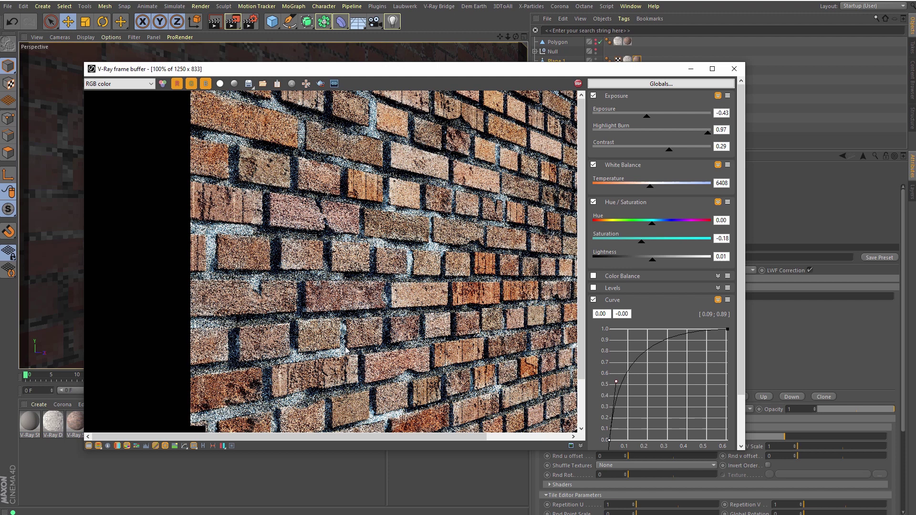
{"action": "scroll", "coordinate": [228, 330], "scroll_direction": "down", "scroll_amount": 1}
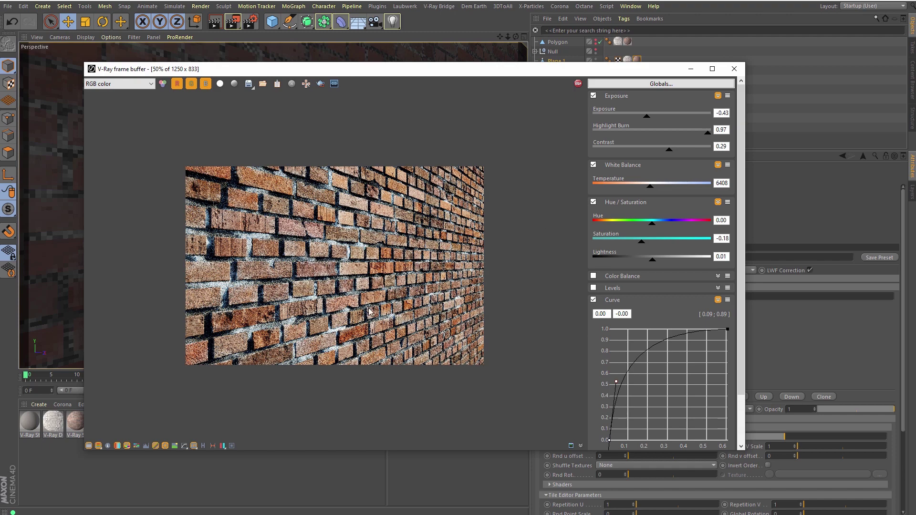
{"action": "scroll", "coordinate": [371, 310], "scroll_direction": "up", "scroll_amount": 1}
{"action": "scroll", "coordinate": [400, 292], "scroll_direction": "up", "scroll_amount": 1}
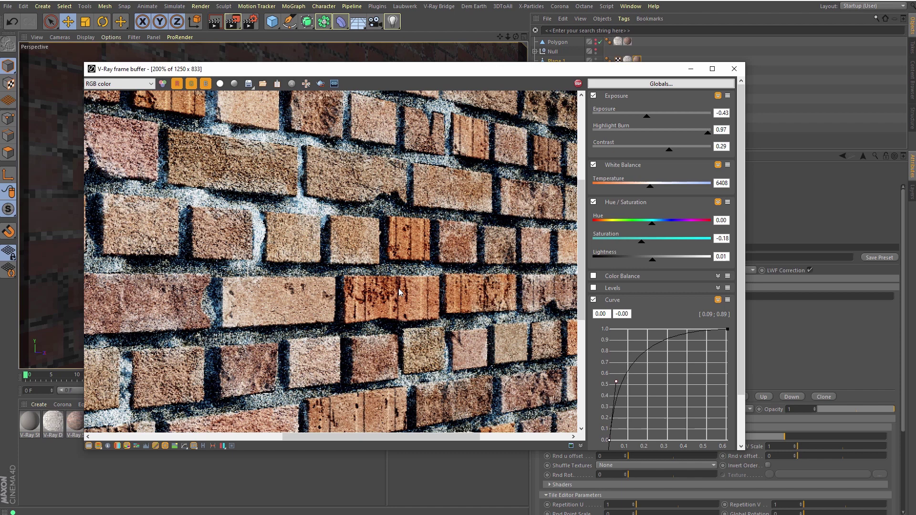
{"action": "scroll", "coordinate": [317, 276], "scroll_direction": "down", "scroll_amount": 1}
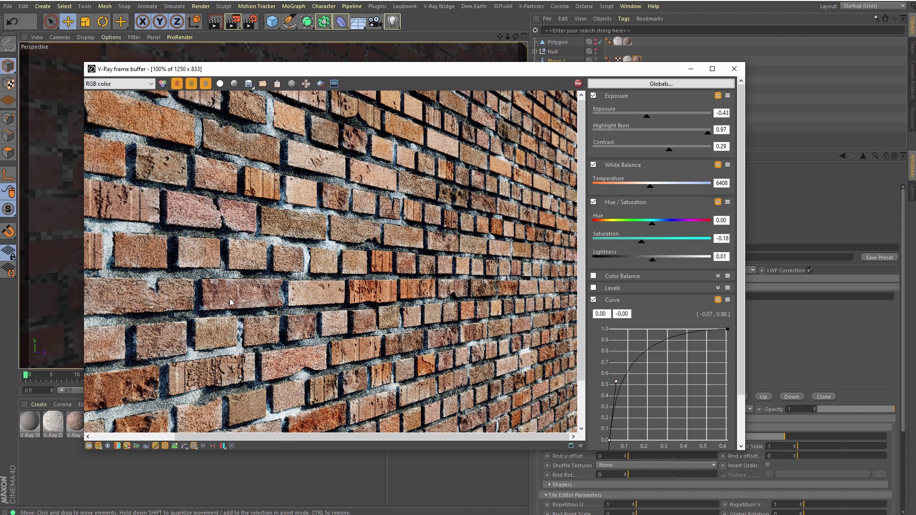
{"action": "scroll", "coordinate": [289, 322], "scroll_direction": "down", "scroll_amount": 1}
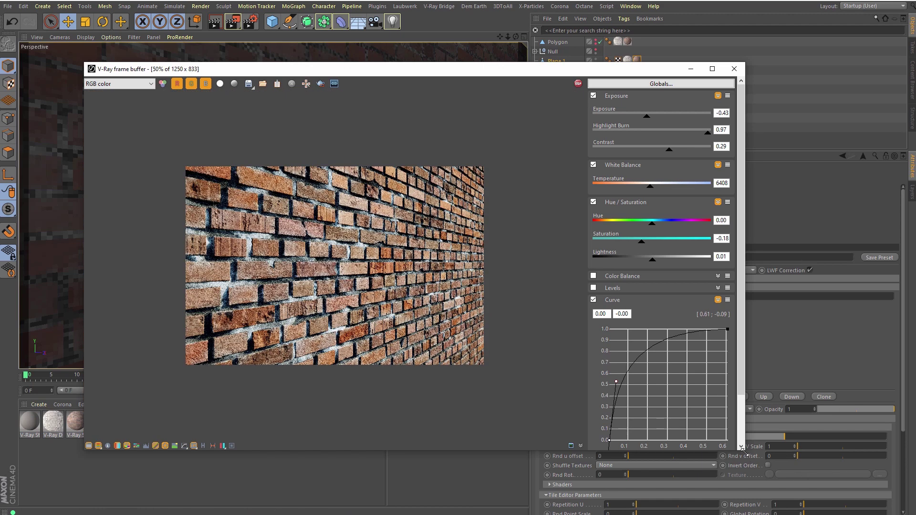
{"action": "left_click_drag", "start_coordinate": [742, 451], "coordinate": [502, 380]}
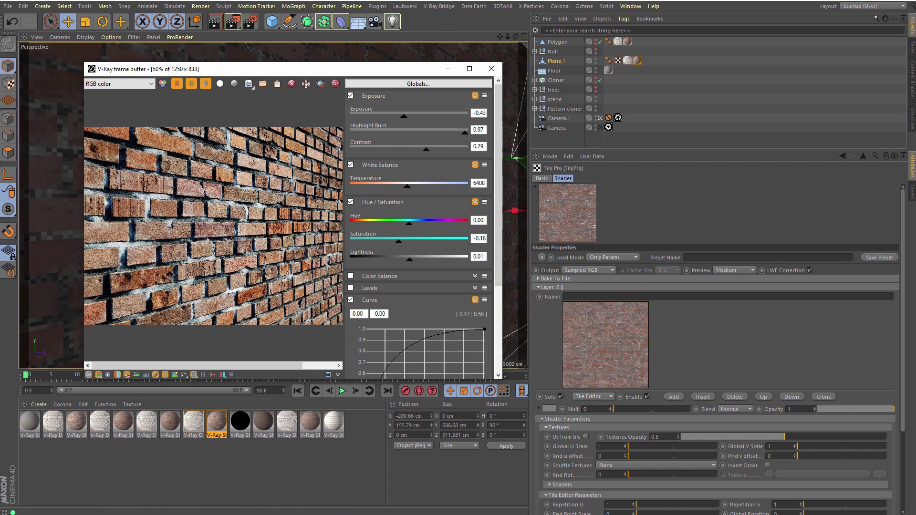
Step: Restore the object list height and reopen the wall material's TilePro diffuse shader
{"action": "left_click", "coordinate": [551, 288]}
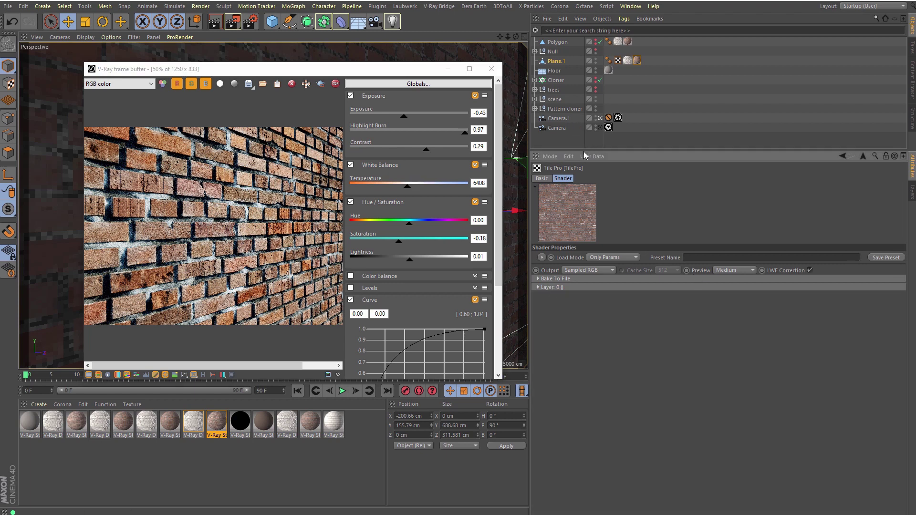
{"action": "left_click_drag", "start_coordinate": [581, 149], "coordinate": [581, 66]}
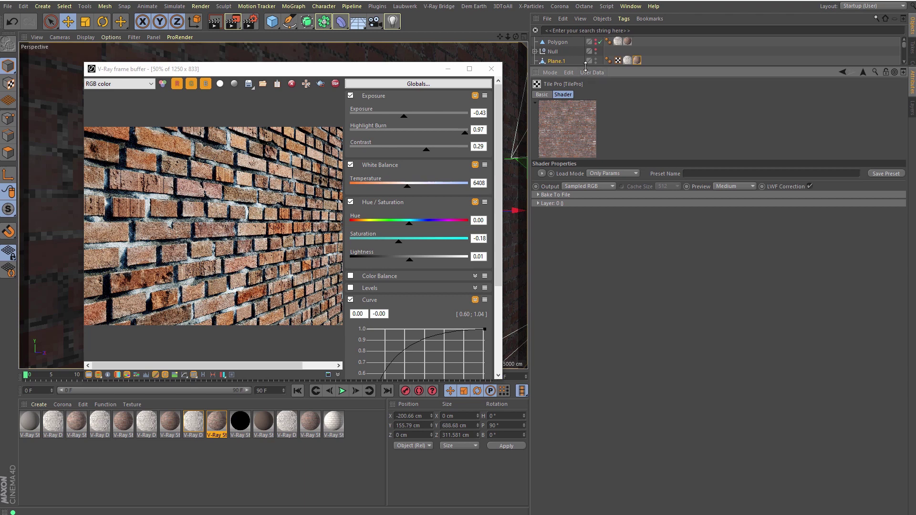
{"action": "left_click_drag", "start_coordinate": [586, 66], "coordinate": [596, 149]}
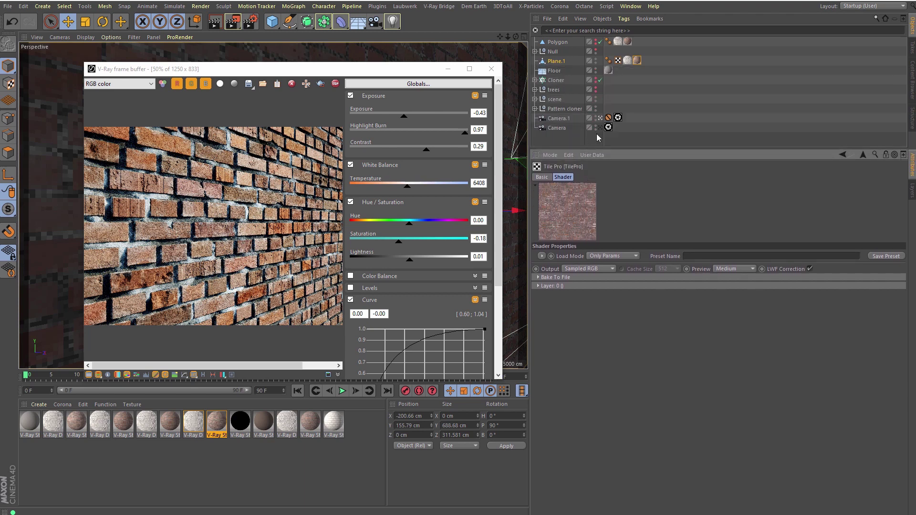
{"action": "double_click", "coordinate": [637, 61]}
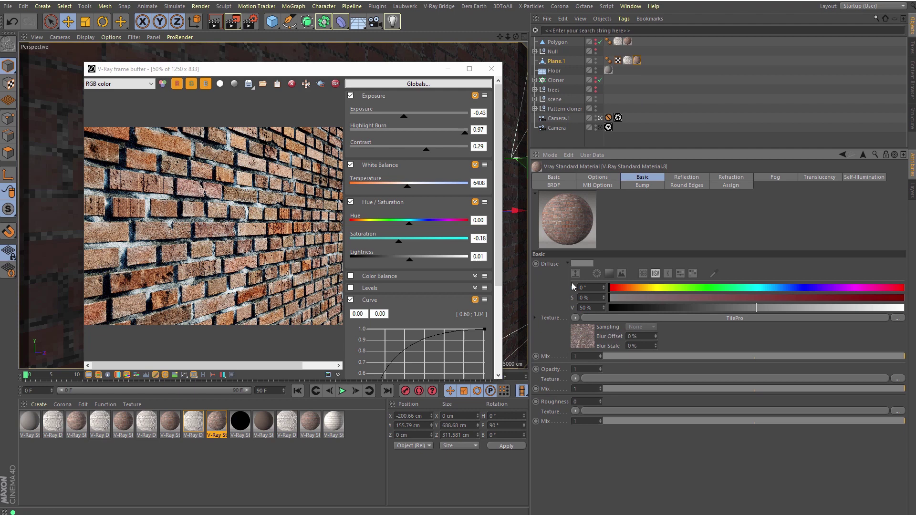
{"action": "left_click", "coordinate": [581, 336]}
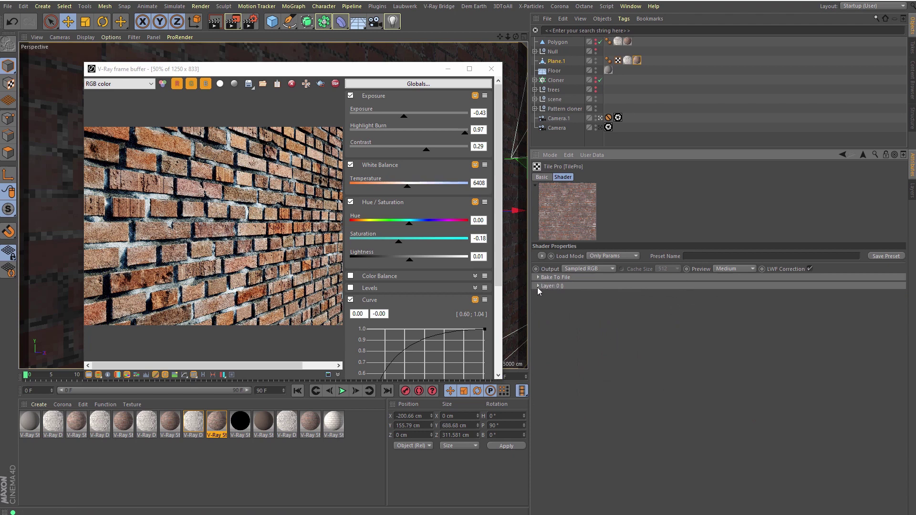
Step: Expand Layer 0 and preview the bricks at Super Huge, then return the preview to Medium
{"action": "left_click", "coordinate": [552, 286]}
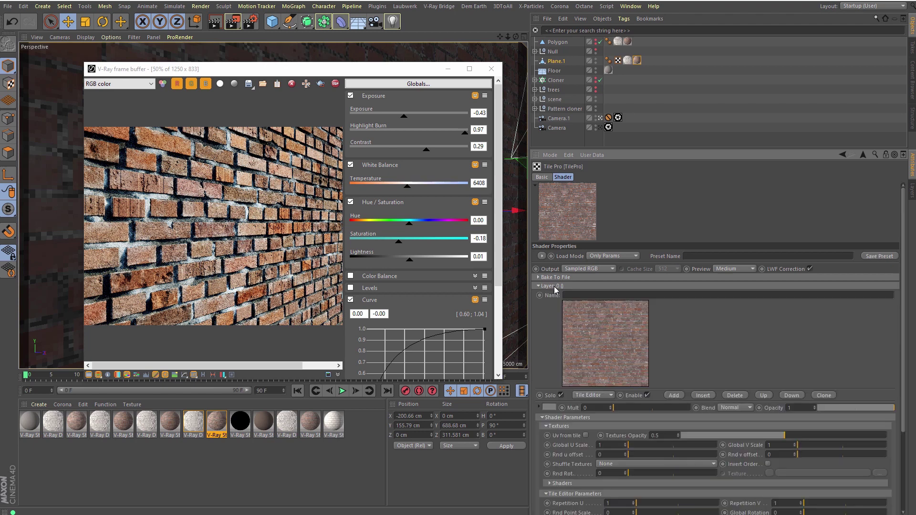
{"action": "left_click_drag", "start_coordinate": [708, 352], "coordinate": [703, 285]}
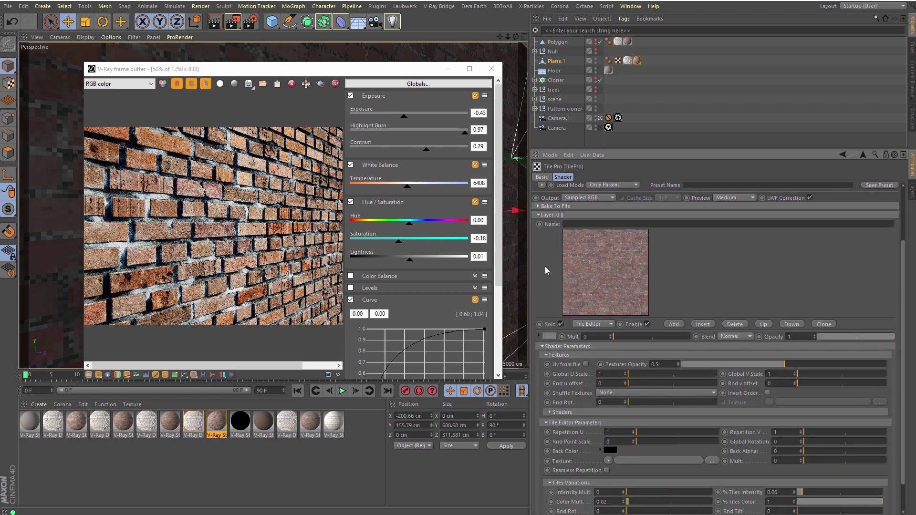
{"action": "left_click", "coordinate": [721, 197]}
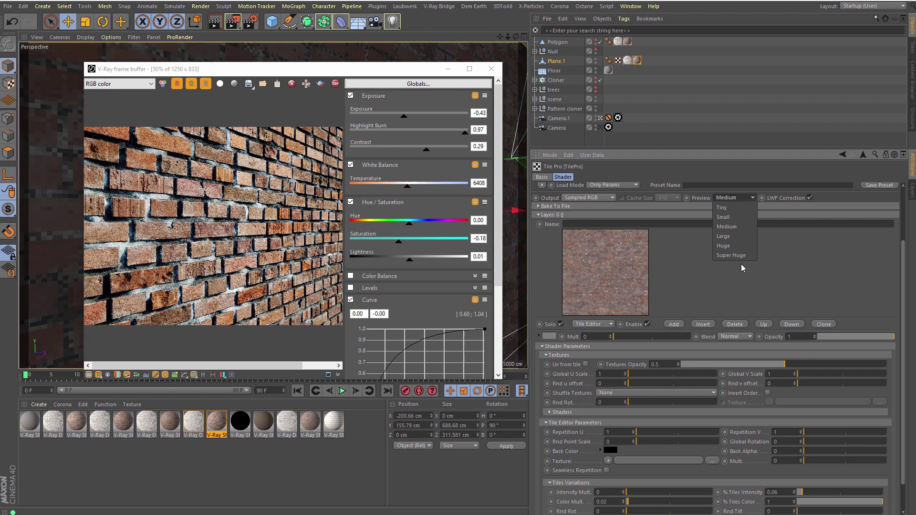
{"action": "left_click", "coordinate": [732, 258]}
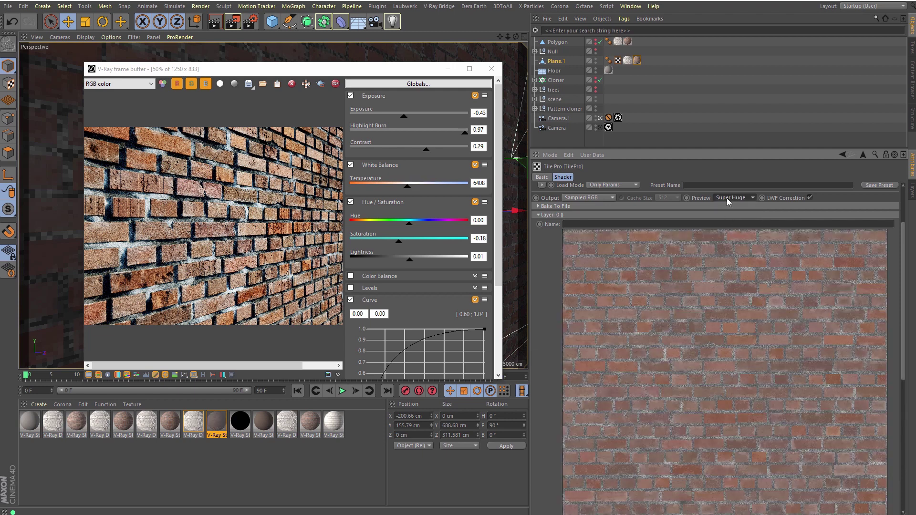
{"action": "left_click", "coordinate": [727, 199]}
{"action": "left_click", "coordinate": [726, 227]}
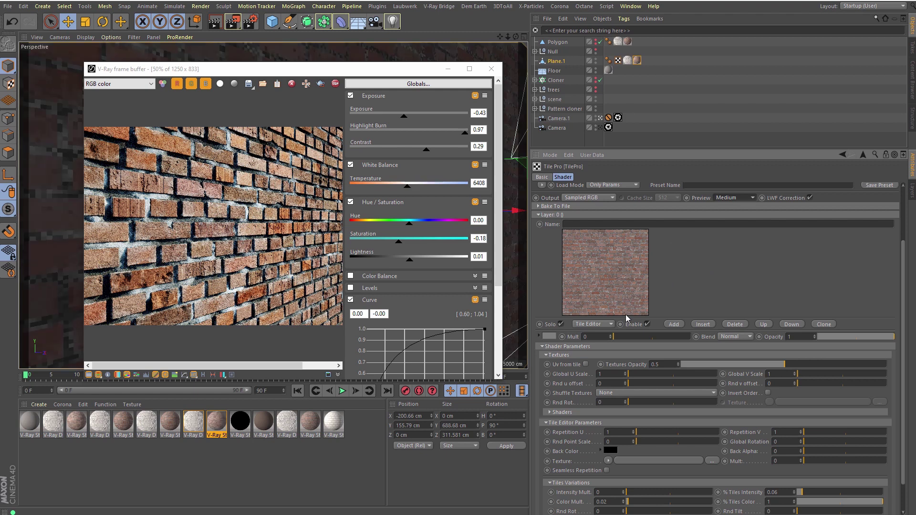
{"action": "left_click", "coordinate": [557, 347]}
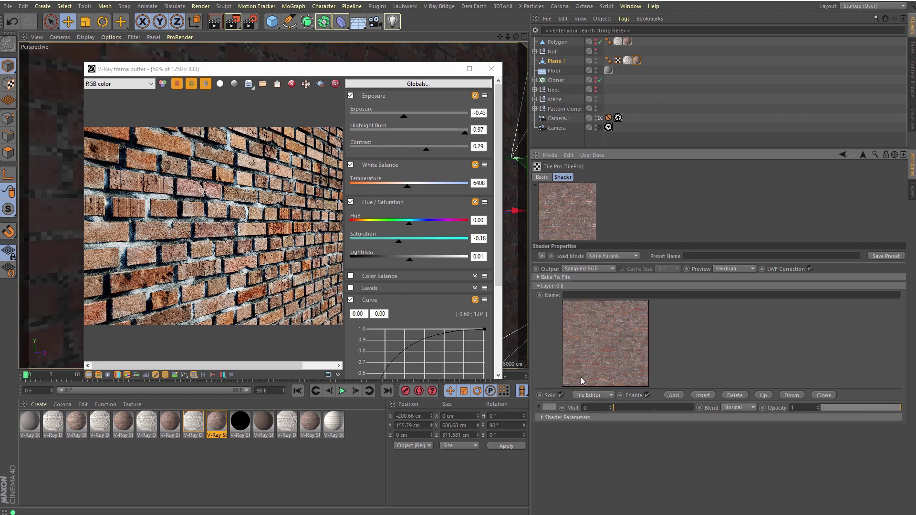
{"action": "double_click", "coordinate": [617, 340]}
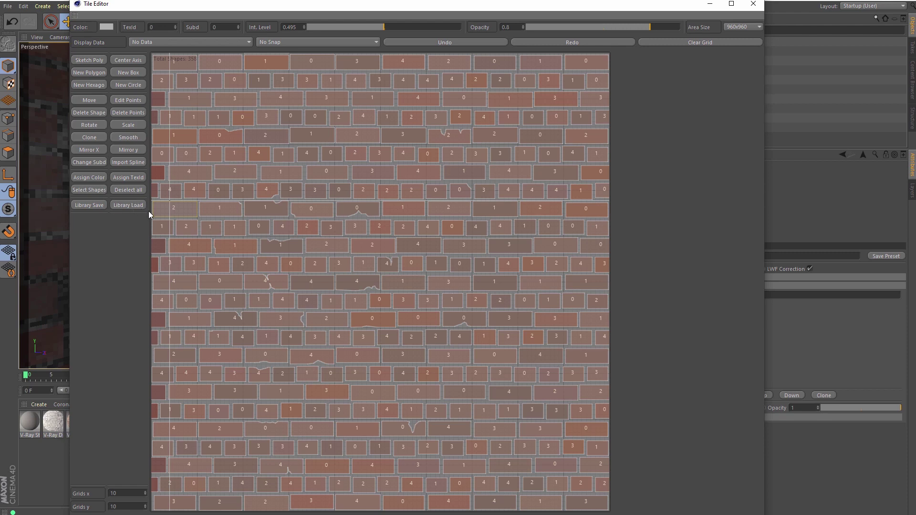
{"action": "left_click", "coordinate": [128, 205]}
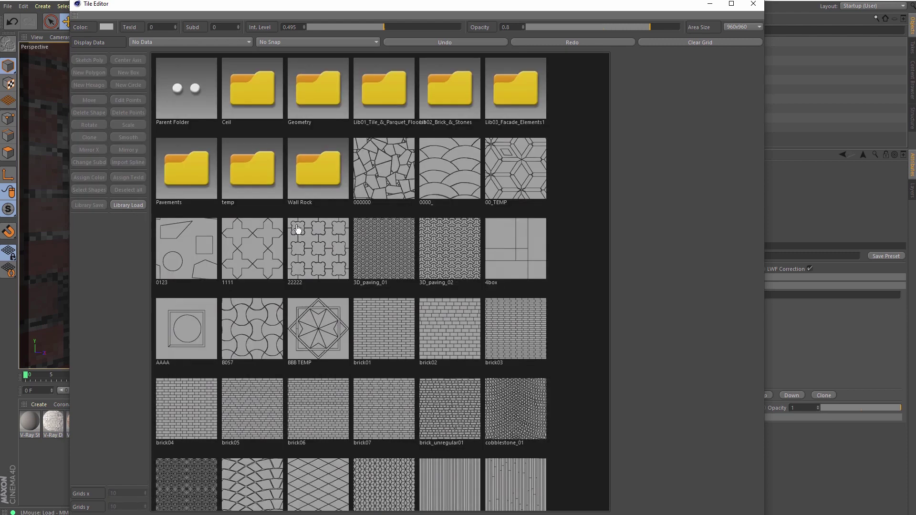
{"action": "scroll", "coordinate": [283, 289], "scroll_direction": "down", "scroll_amount": 15}
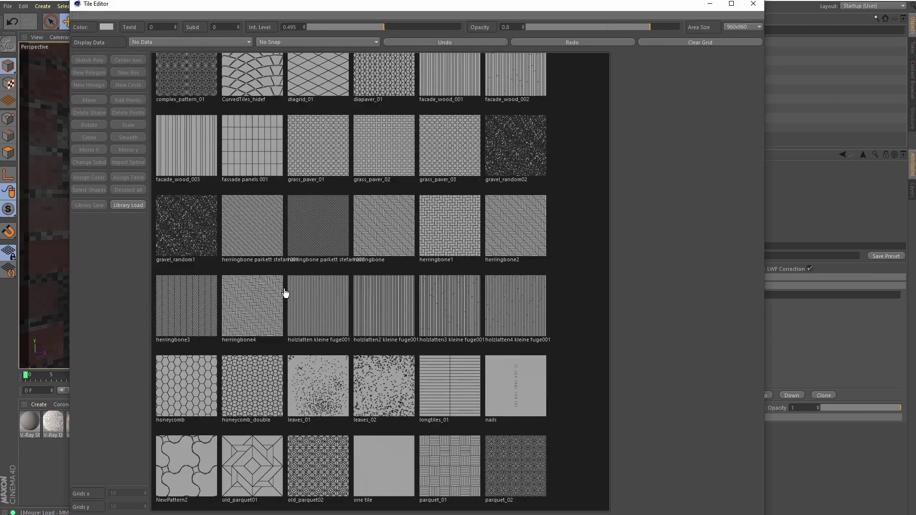
{"action": "scroll", "coordinate": [286, 293], "scroll_direction": "up", "scroll_amount": 15}
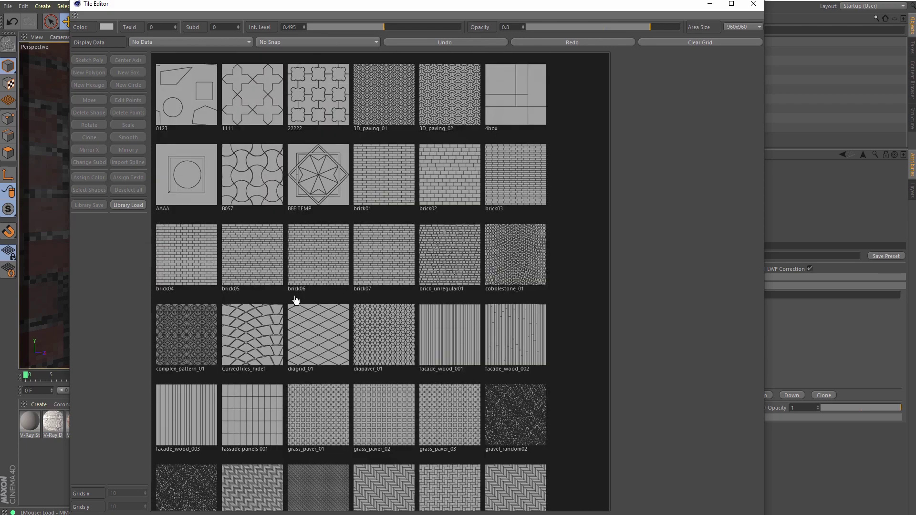
{"action": "left_click", "coordinate": [135, 208]}
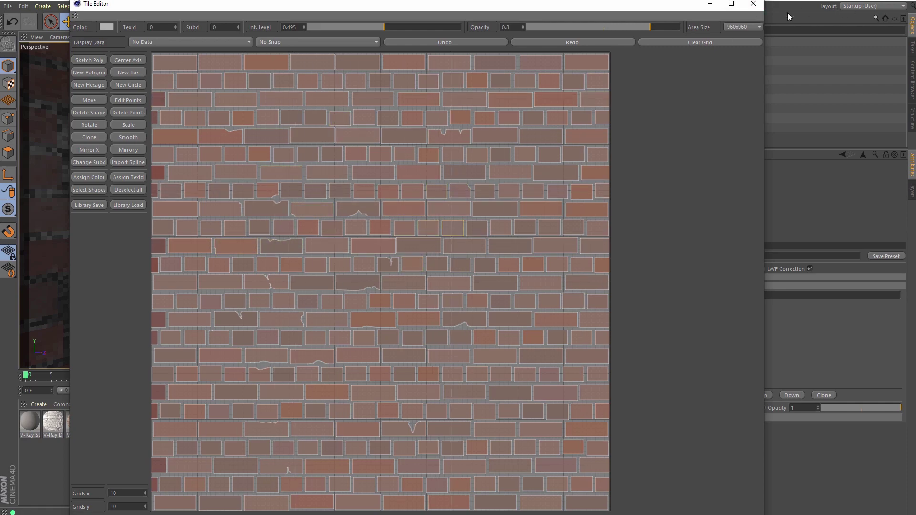
{"action": "left_click", "coordinate": [753, 3]}
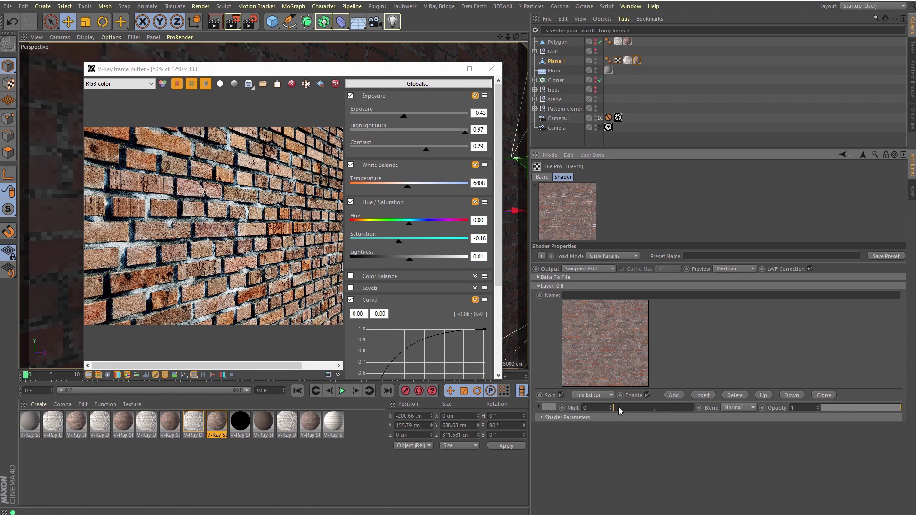
Step: Expand Shader Parameters and raise the divider for a taller attributes area
{"action": "left_click", "coordinate": [568, 417]}
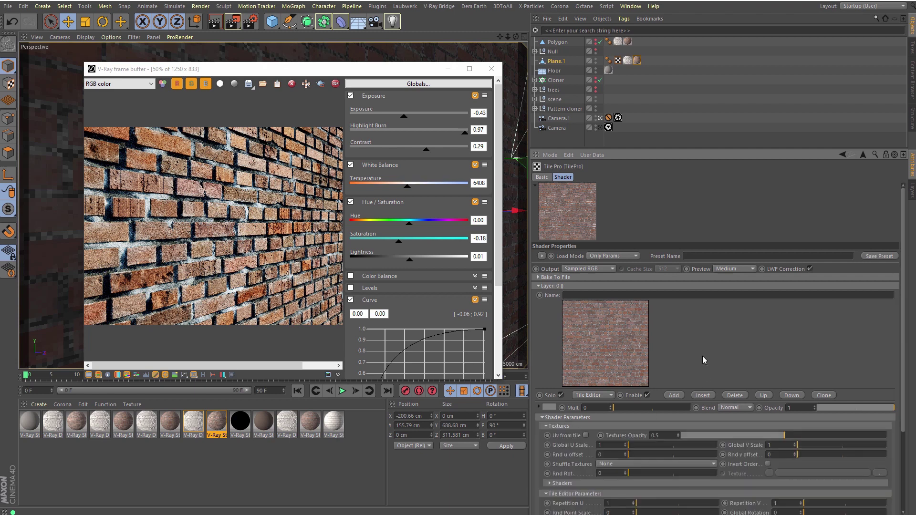
{"action": "left_click", "coordinate": [558, 427]}
{"action": "scroll", "coordinate": [726, 361], "scroll_direction": "down", "scroll_amount": 2}
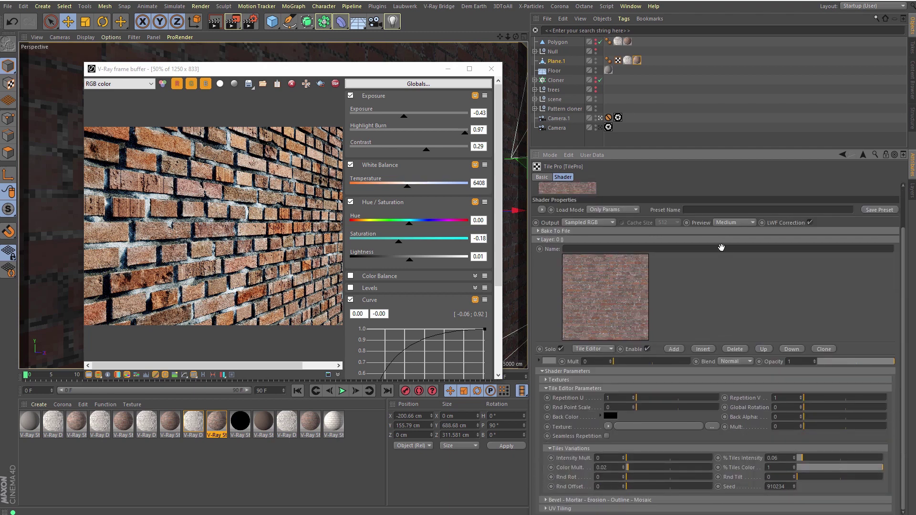
{"action": "left_click_drag", "start_coordinate": [648, 151], "coordinate": [648, 73]}
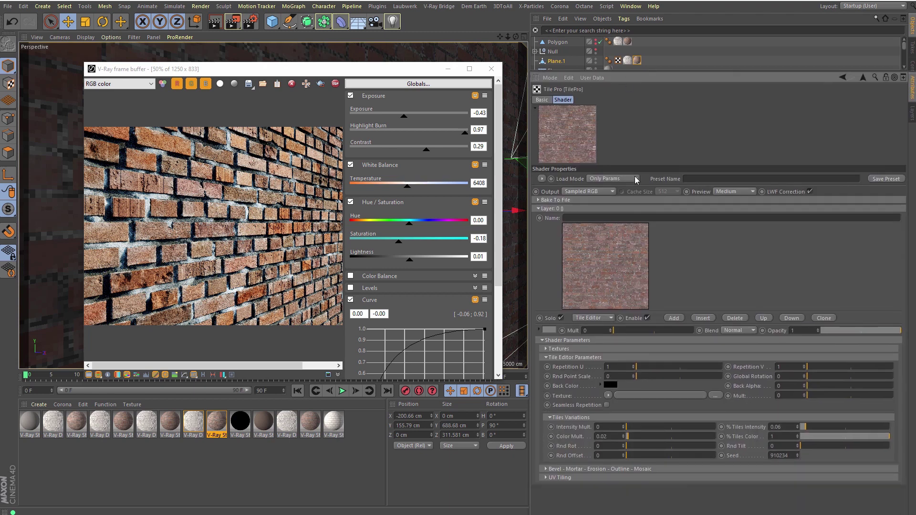
{"action": "left_click", "coordinate": [560, 358]}
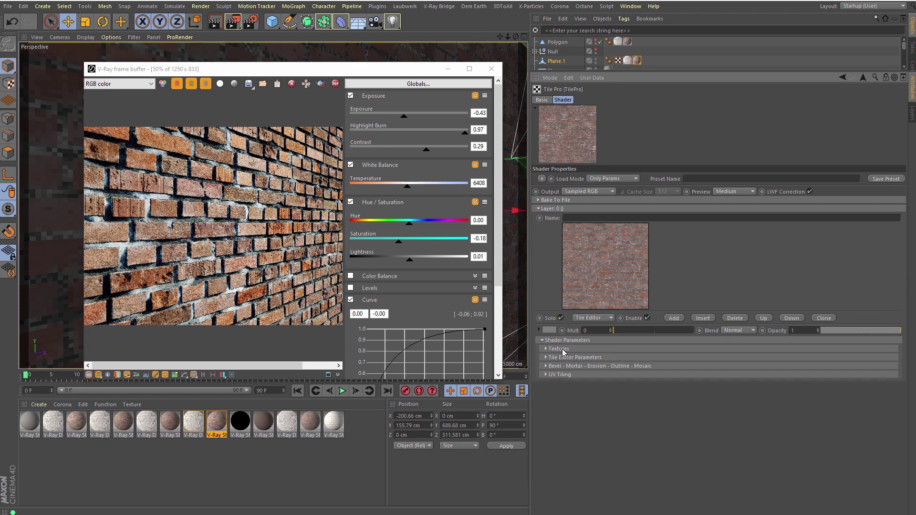
Step: Expand Textures and Shaders to review Tex0–Tex4 with multipliers 0.4, 0.34, 0.17 and 0.25
{"action": "left_click", "coordinate": [559, 348]}
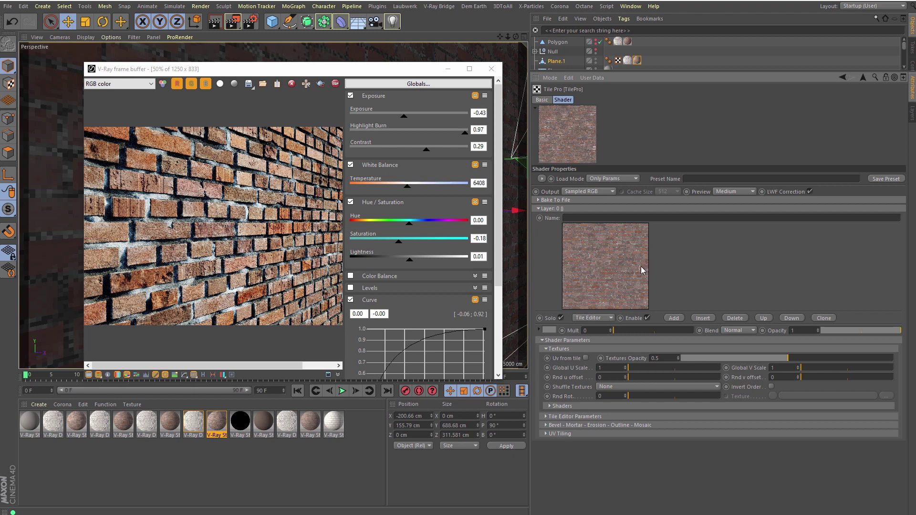
{"action": "left_click", "coordinate": [562, 407]}
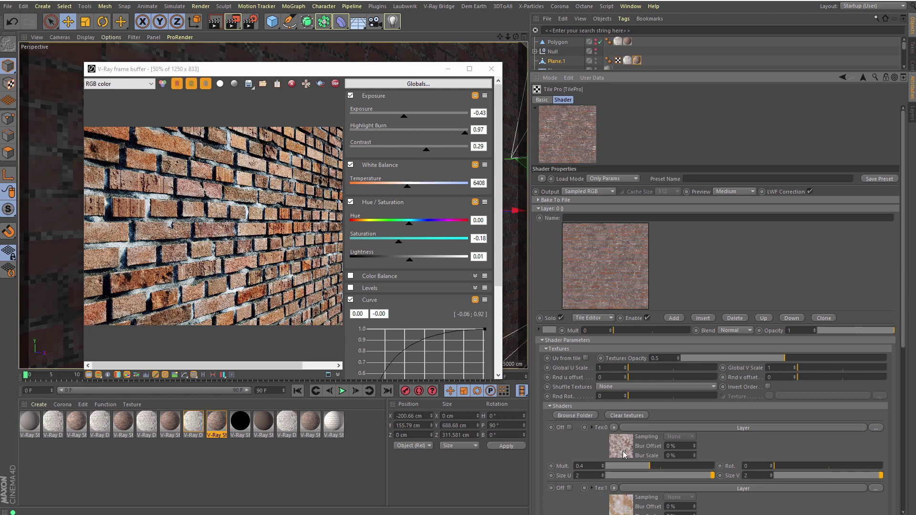
{"action": "scroll", "coordinate": [570, 447], "scroll_direction": "down", "scroll_amount": 5}
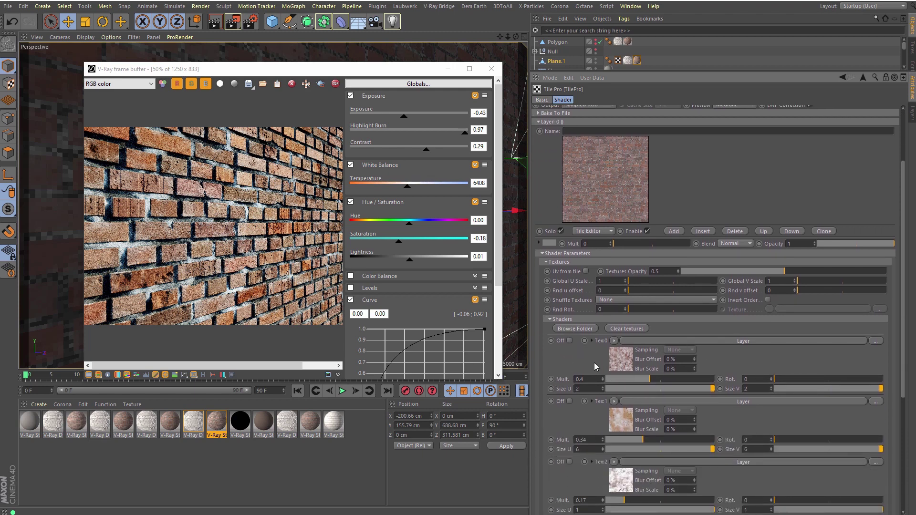
{"action": "scroll", "coordinate": [573, 345], "scroll_direction": "down", "scroll_amount": 6}
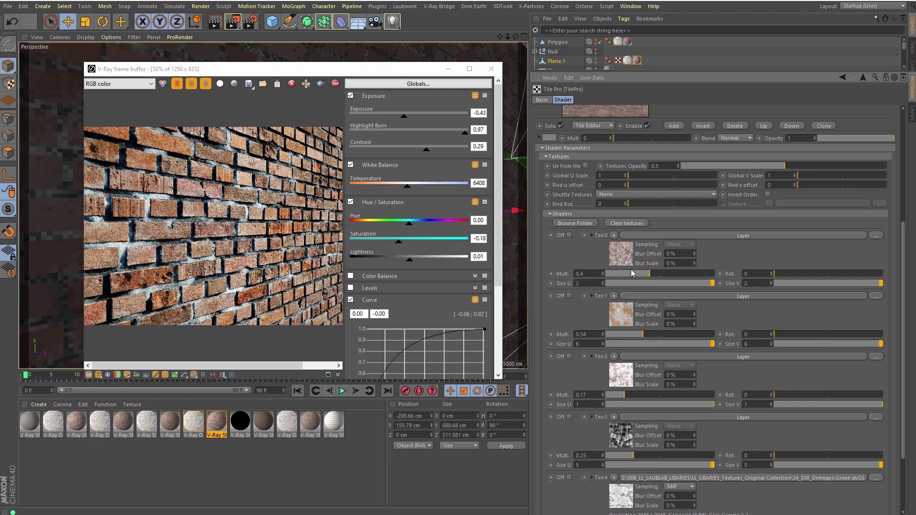
Step: Fold away the Textures group and expand Tile Editor Parameters
{"action": "left_click", "coordinate": [570, 214]}
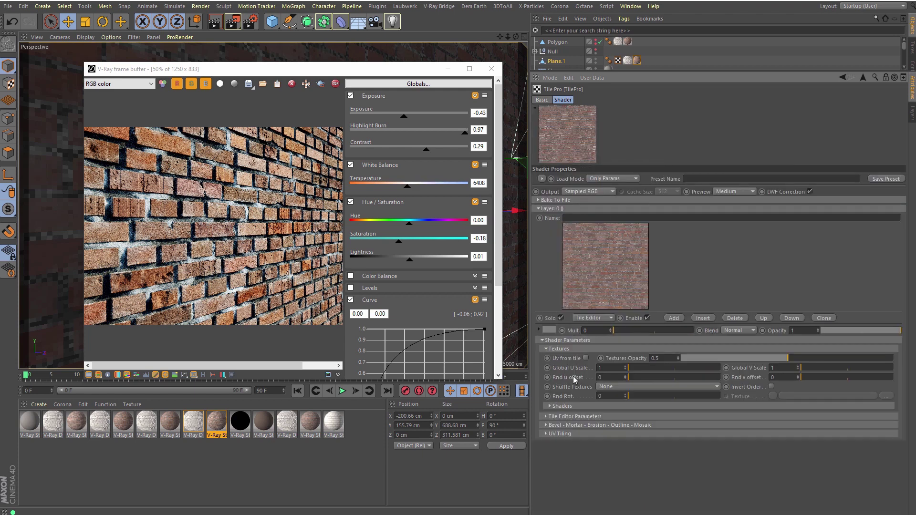
{"action": "left_click", "coordinate": [562, 416]}
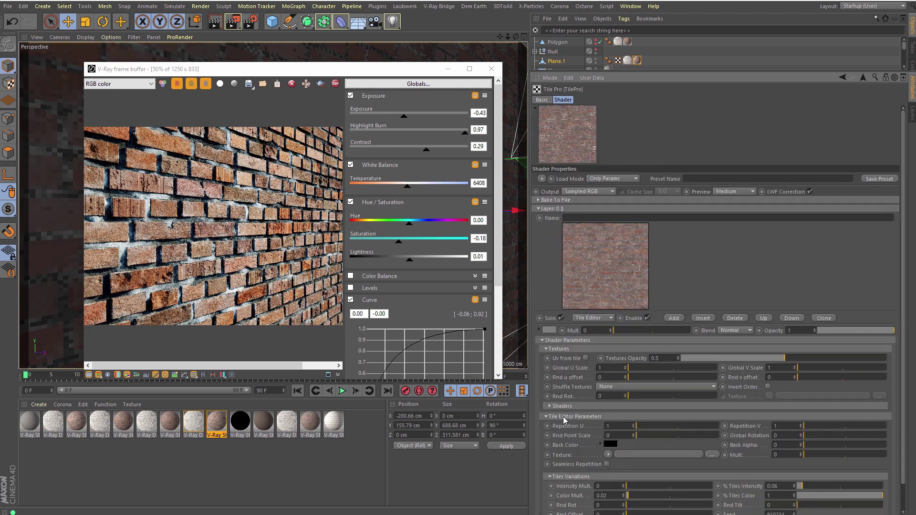
{"action": "left_click", "coordinate": [563, 349]}
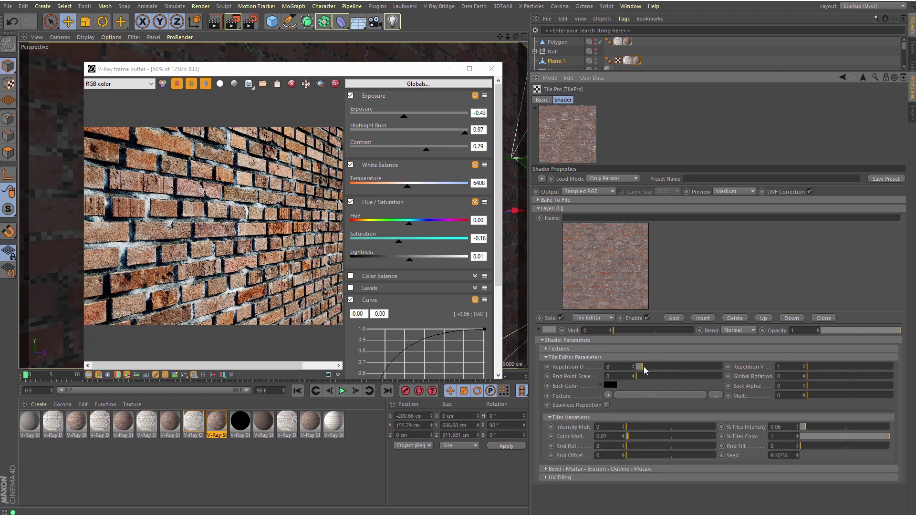
Step: Try the repeat setting, then set Intensity Mult to 0.06 and % Tiles Intensity to 0
{"action": "mouse_move", "coordinate": [643, 367]}
{"action": "left_mouse_down"}
{"action": "mouse_move", "coordinate": [655, 367]}
{"action": "mouse_move", "coordinate": [626, 367]}
{"action": "left_mouse_up"}
{"action": "mouse_move", "coordinate": [659, 429]}
{"action": "left_mouse_down"}
{"action": "mouse_move", "coordinate": [684, 431]}
{"action": "mouse_move", "coordinate": [635, 436]}
{"action": "mouse_move", "coordinate": [661, 431]}
{"action": "left_mouse_up"}
{"action": "left_click_drag", "start_coordinate": [823, 430], "coordinate": [805, 433]}
{"action": "left_click_drag", "start_coordinate": [661, 428], "coordinate": [629, 429]}
Step: Swap Tile Editor Parameters for the Bevel–Mortar–Erosion–Outline–Mosaic group, folding its Erosion section
{"action": "left_click", "coordinate": [562, 359]}
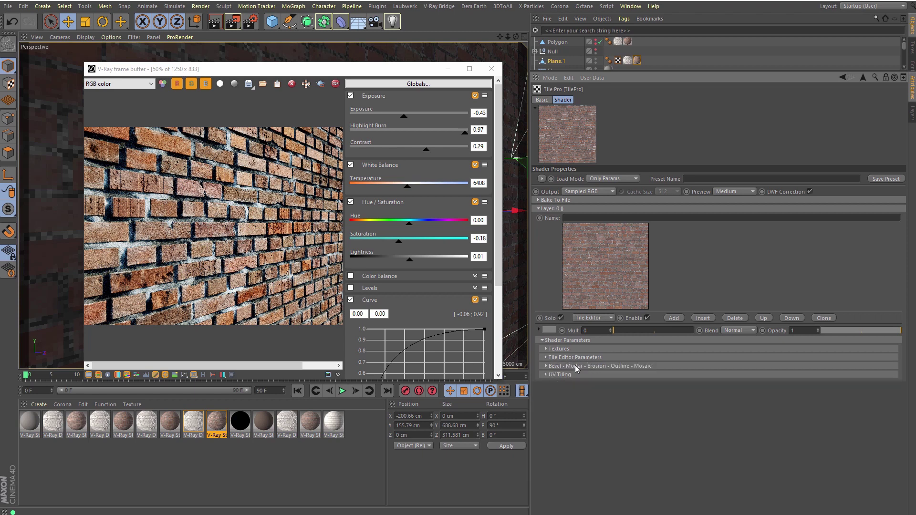
{"action": "left_click", "coordinate": [568, 366]}
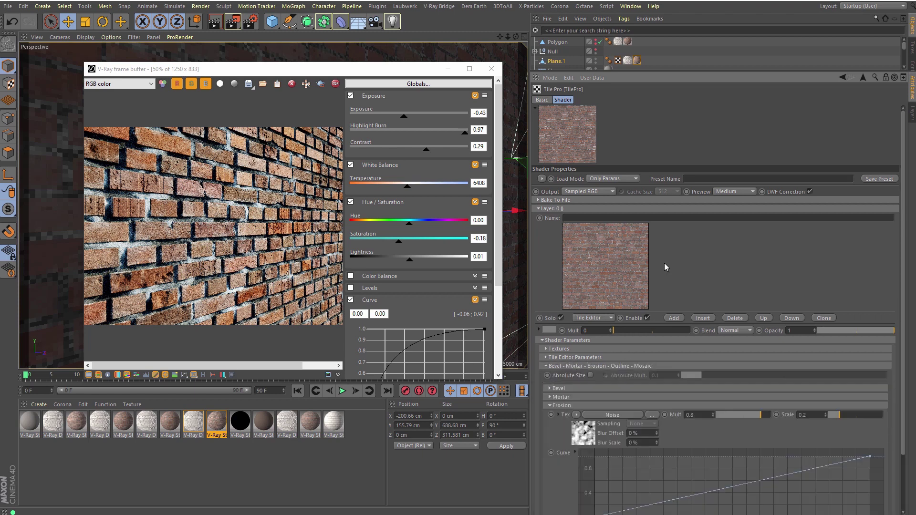
{"action": "scroll", "coordinate": [708, 283], "scroll_direction": "down", "scroll_amount": 2}
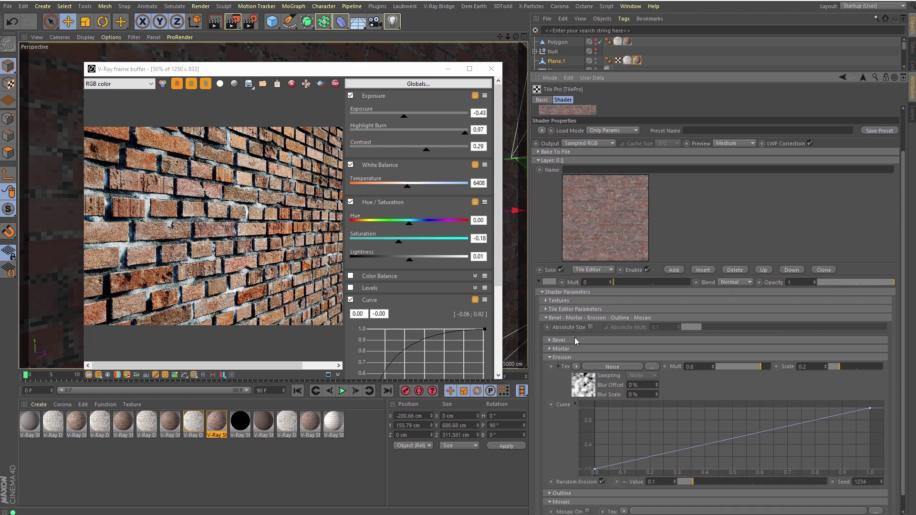
{"action": "left_click", "coordinate": [557, 358]}
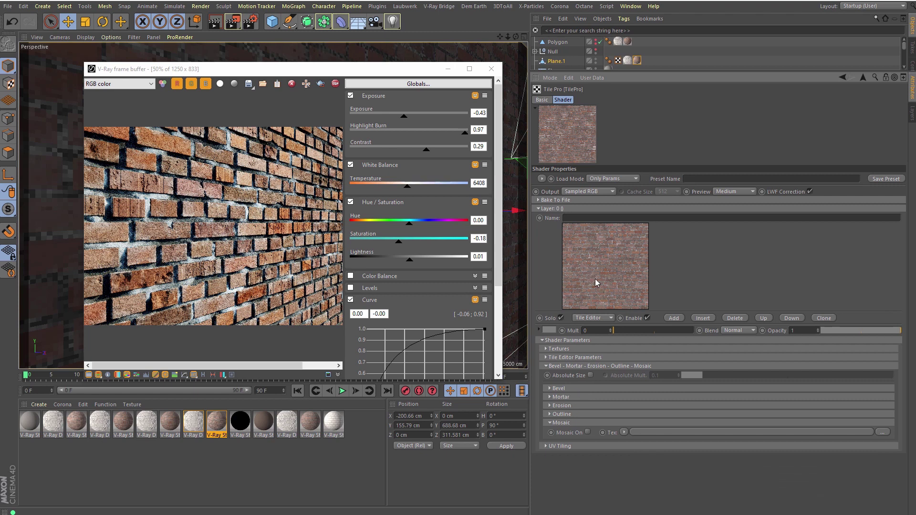
Step: Review Bevel and Mortar, then show Erosion: Noise Mult 0.8, Scale 0.2, Random Erosion 0.1
{"action": "left_click", "coordinate": [558, 388]}
{"action": "left_click", "coordinate": [562, 388]}
{"action": "left_click", "coordinate": [561, 397]}
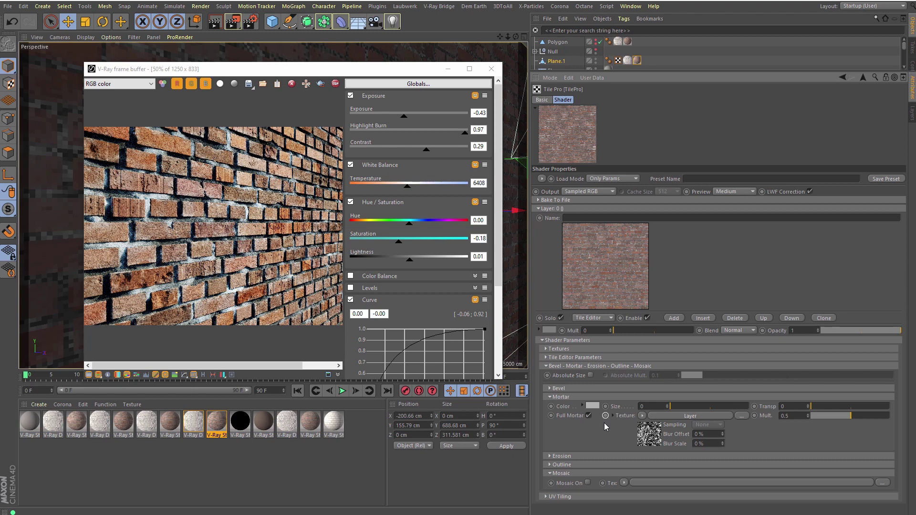
{"action": "left_click", "coordinate": [567, 397]}
{"action": "left_click", "coordinate": [567, 406]}
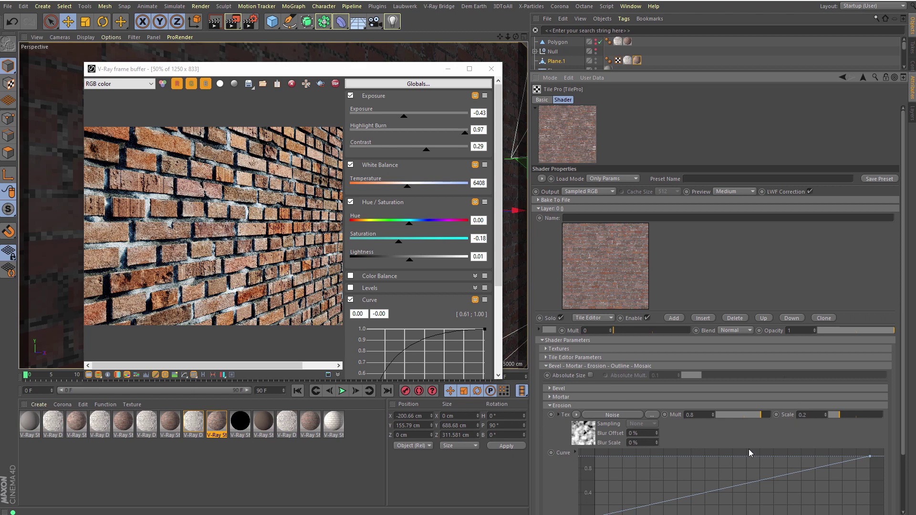
{"action": "scroll", "coordinate": [718, 441], "scroll_direction": "down", "scroll_amount": 2}
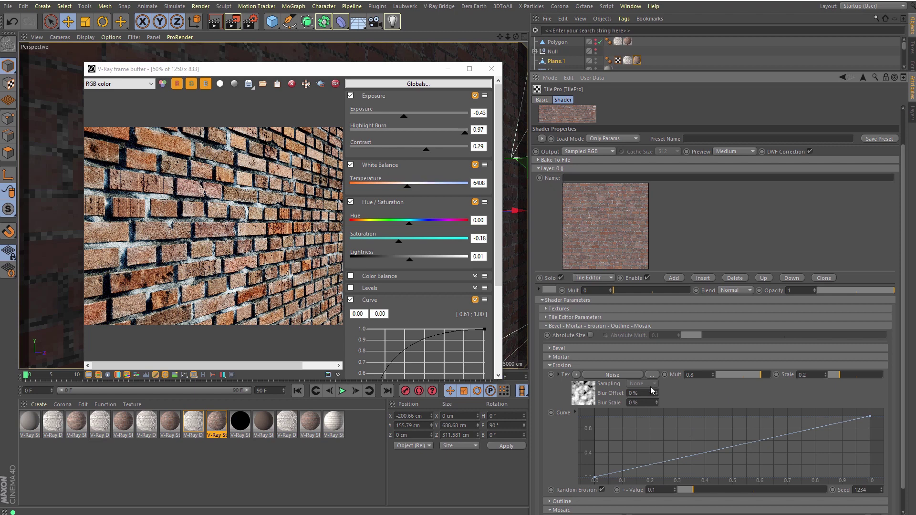
{"action": "left_click", "coordinate": [562, 366]}
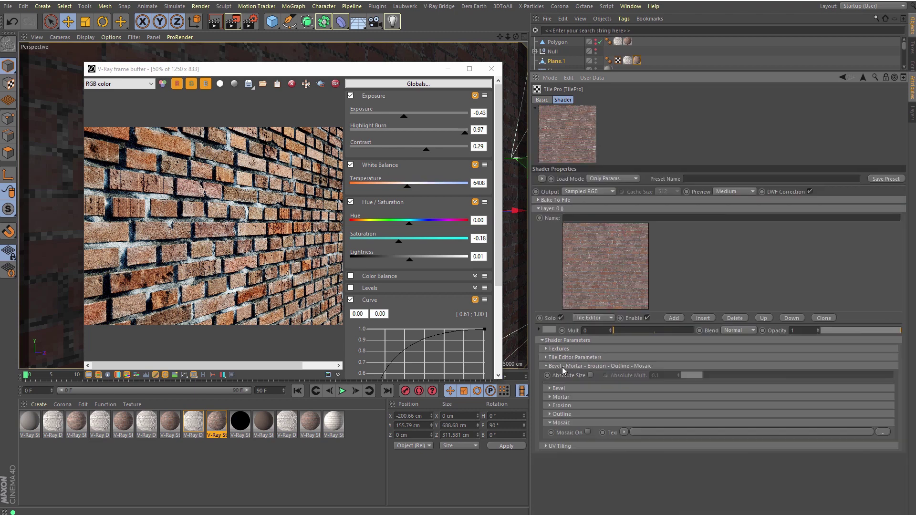
{"action": "left_click", "coordinate": [562, 414]}
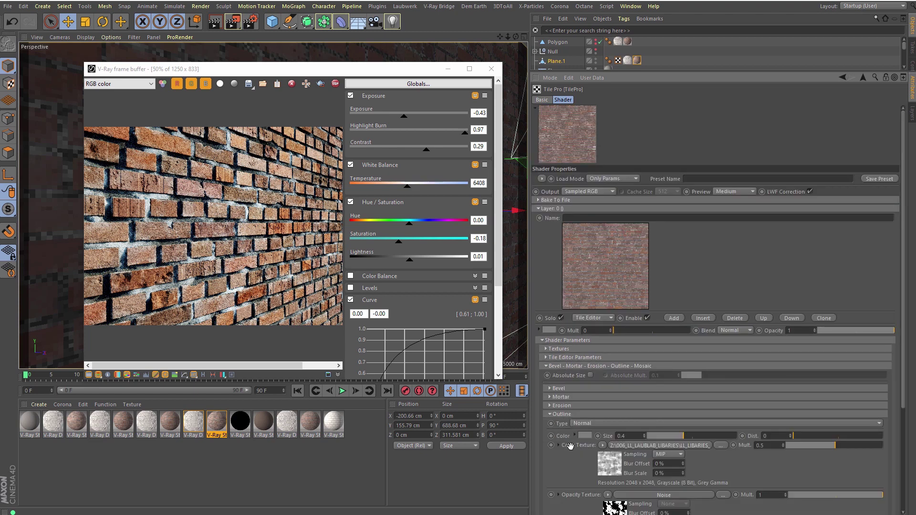
{"action": "scroll", "coordinate": [575, 419], "scroll_direction": "down", "scroll_amount": 2}
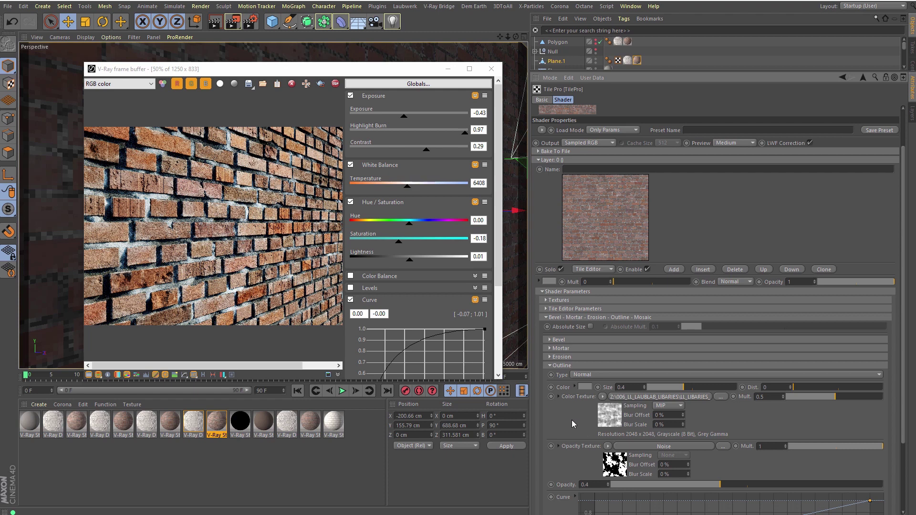
{"action": "scroll", "coordinate": [572, 410], "scroll_direction": "down", "scroll_amount": 1}
{"action": "left_click", "coordinate": [558, 344]}
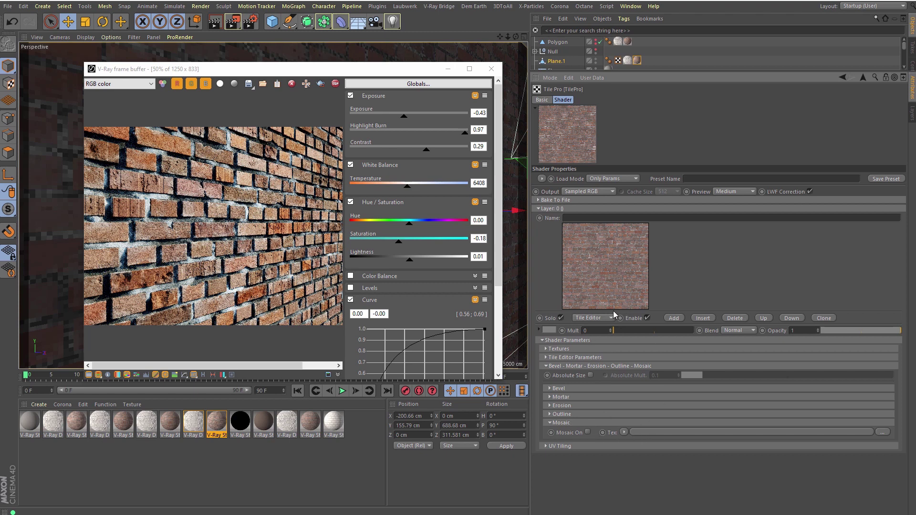
{"action": "left_click", "coordinate": [564, 447]}
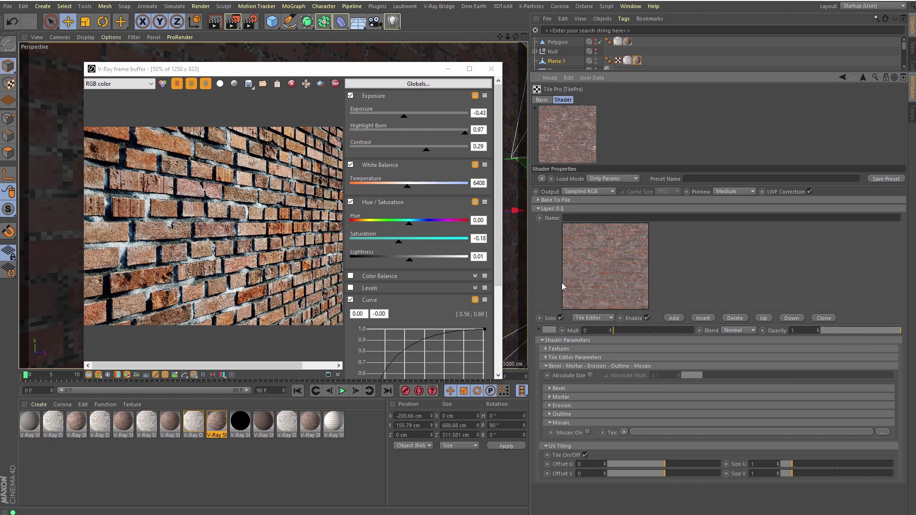
Step: Collapse UV Tiling and Bevel–Mosaic, briefly reopening Textures, Tile Editor Parameters and Bevel groups
{"action": "left_click", "coordinate": [565, 445]}
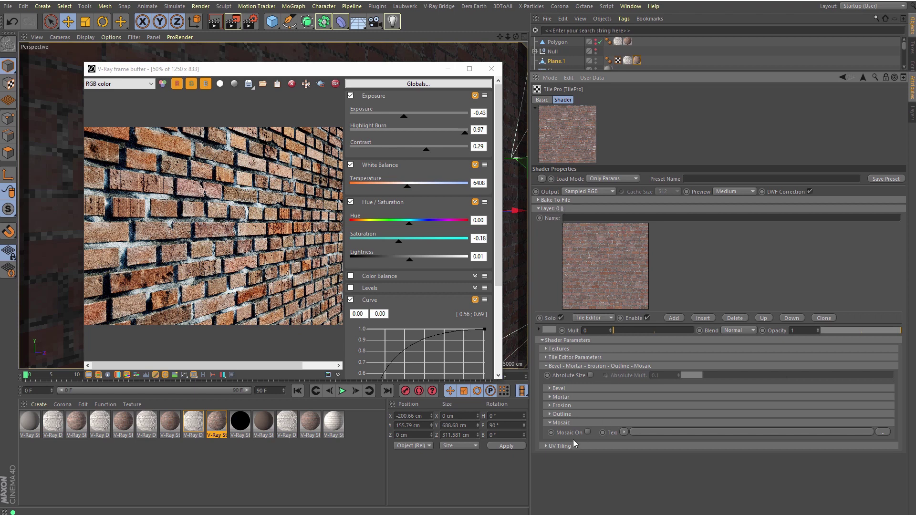
{"action": "left_click", "coordinate": [572, 366]}
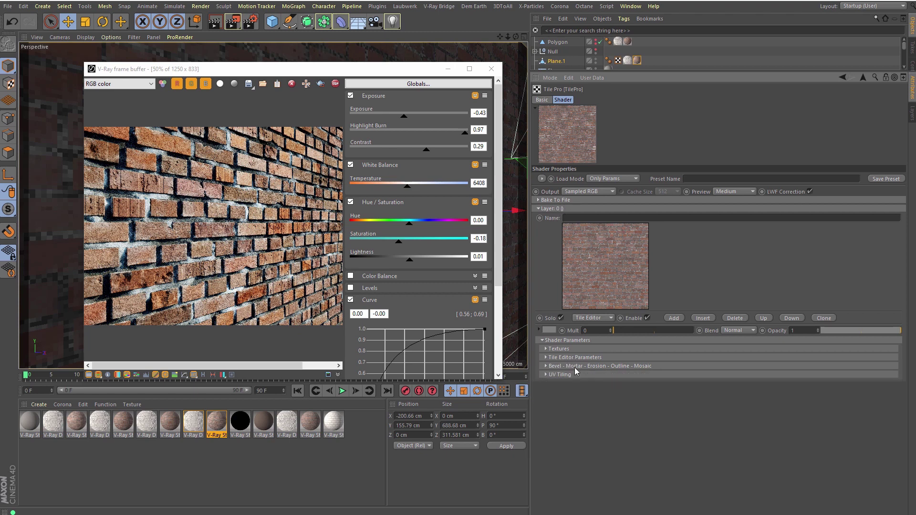
{"action": "left_click", "coordinate": [559, 348]}
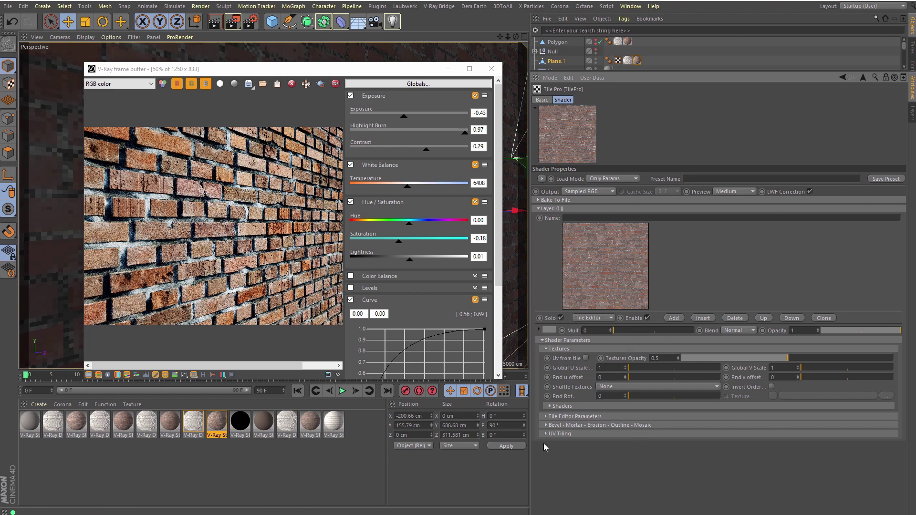
{"action": "left_click", "coordinate": [568, 349]}
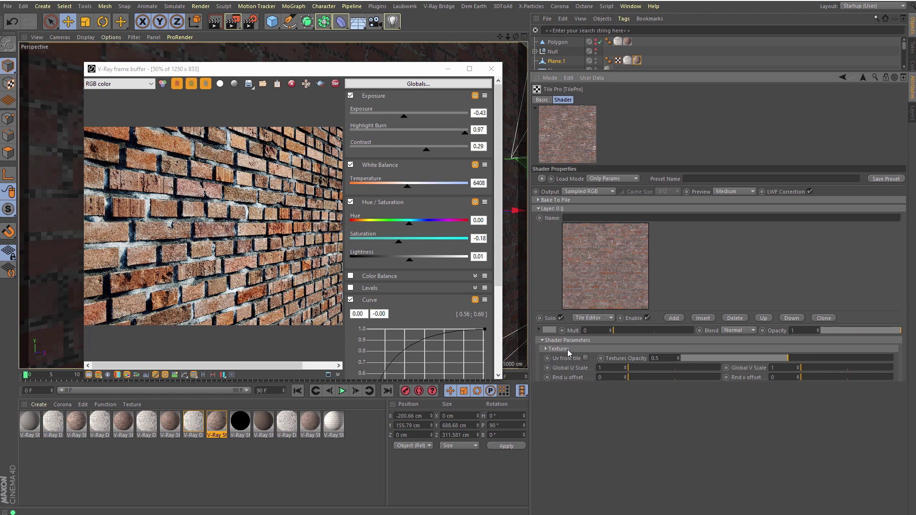
{"action": "left_click", "coordinate": [572, 355]}
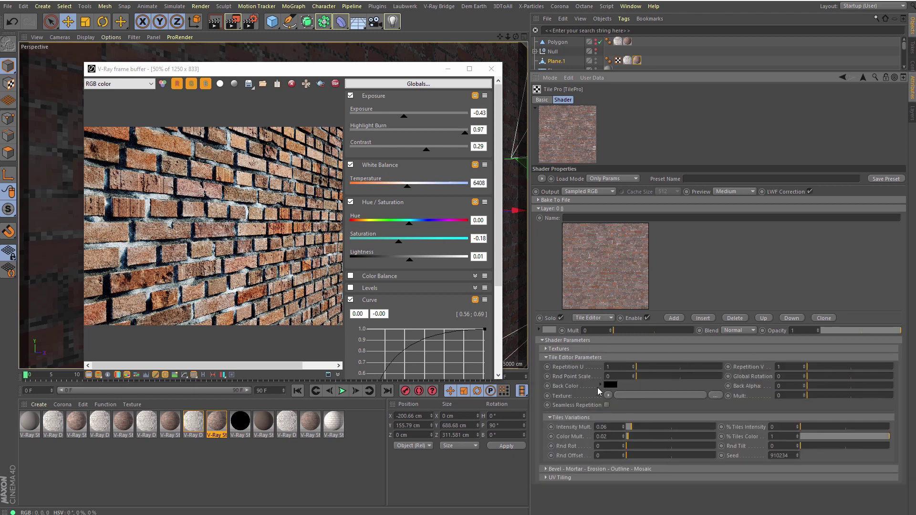
{"action": "left_click", "coordinate": [568, 358]}
{"action": "left_click", "coordinate": [569, 366]}
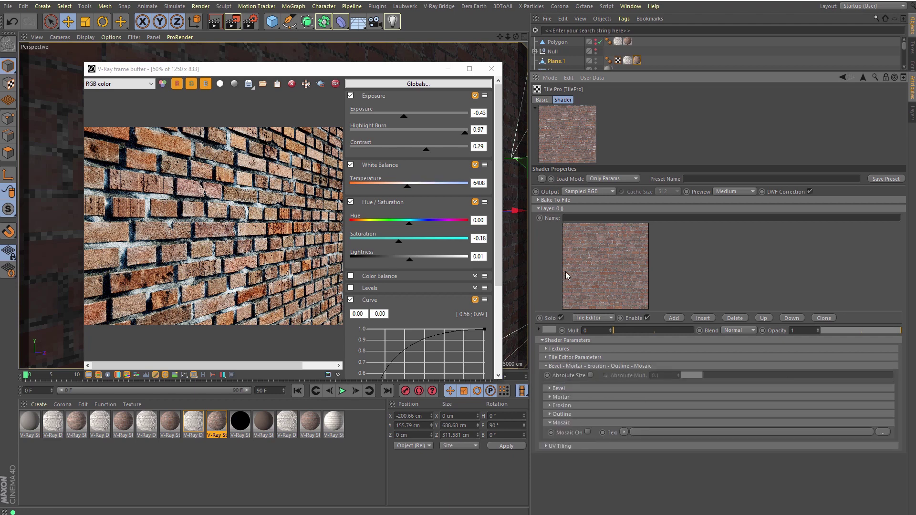
{"action": "left_click", "coordinate": [580, 365]}
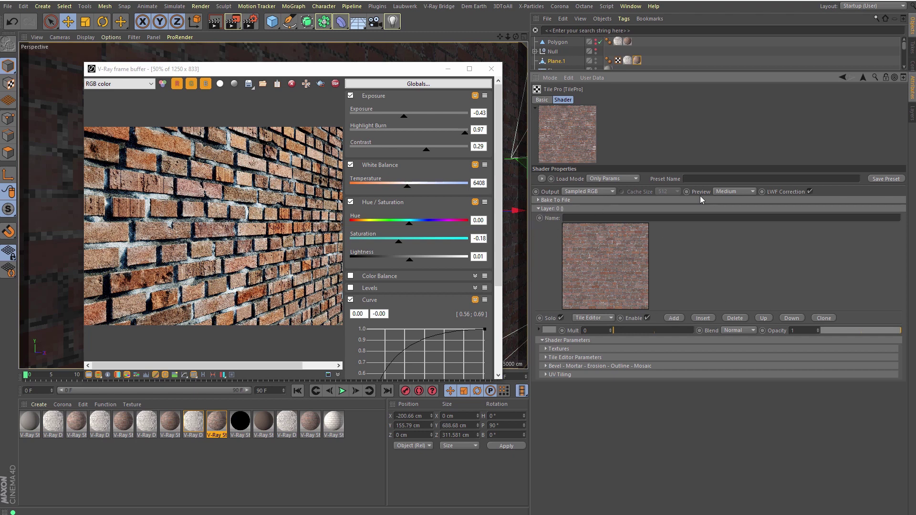
{"action": "left_click", "coordinate": [590, 191]}
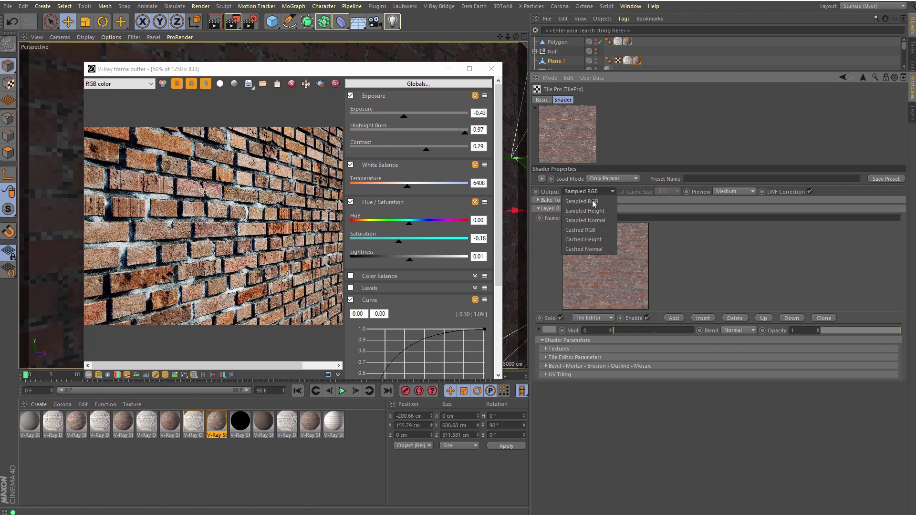
{"action": "left_click", "coordinate": [583, 223]}
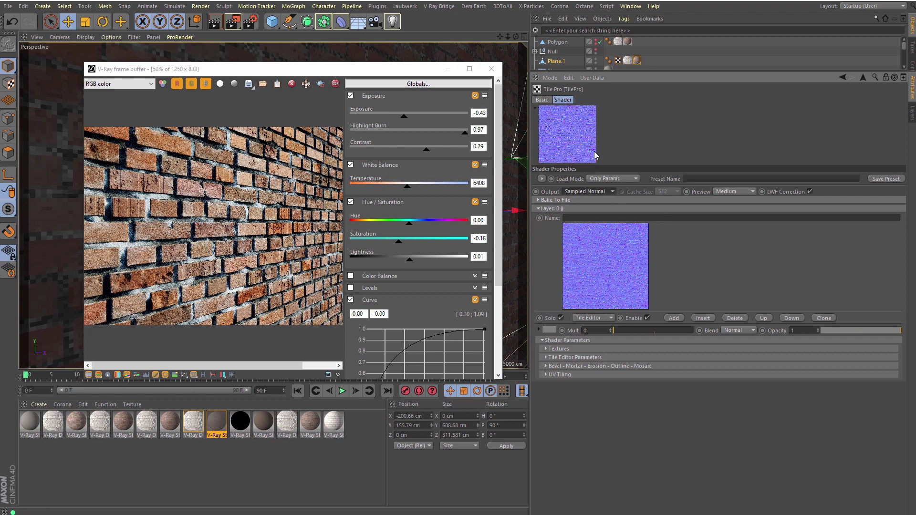
{"action": "left_click", "coordinate": [588, 190]}
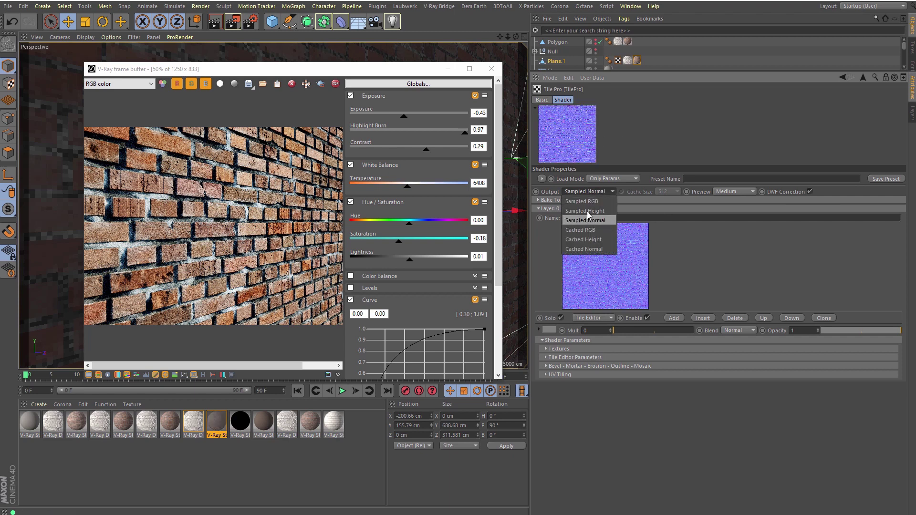
{"action": "left_click", "coordinate": [587, 213]}
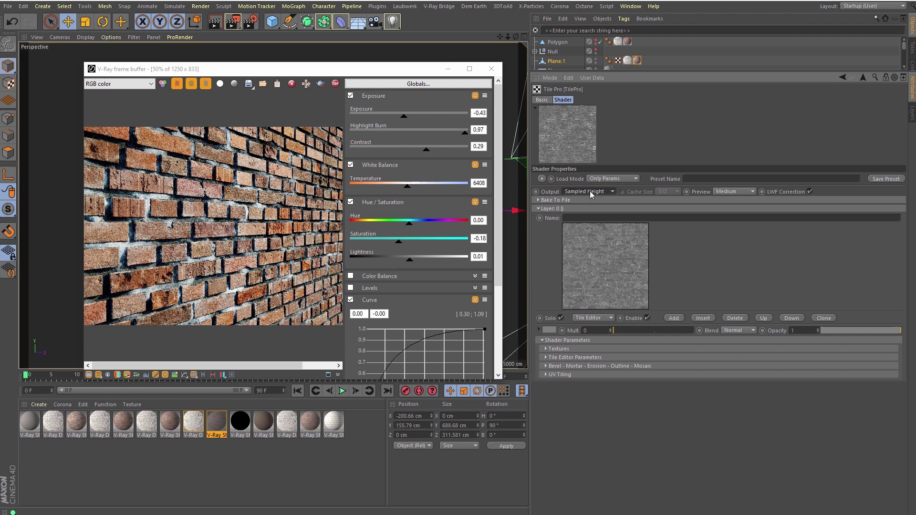
{"action": "left_click", "coordinate": [585, 191]}
{"action": "left_click", "coordinate": [592, 204]}
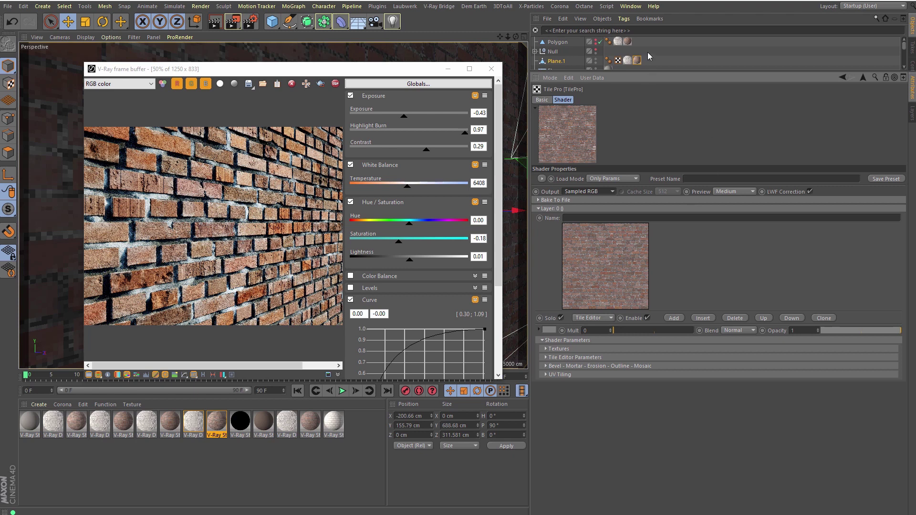
Step: Review the brick V-Ray Standard Material's Reflection and Bump settings, then select the plane's displacement material
{"action": "left_click", "coordinate": [637, 61]}
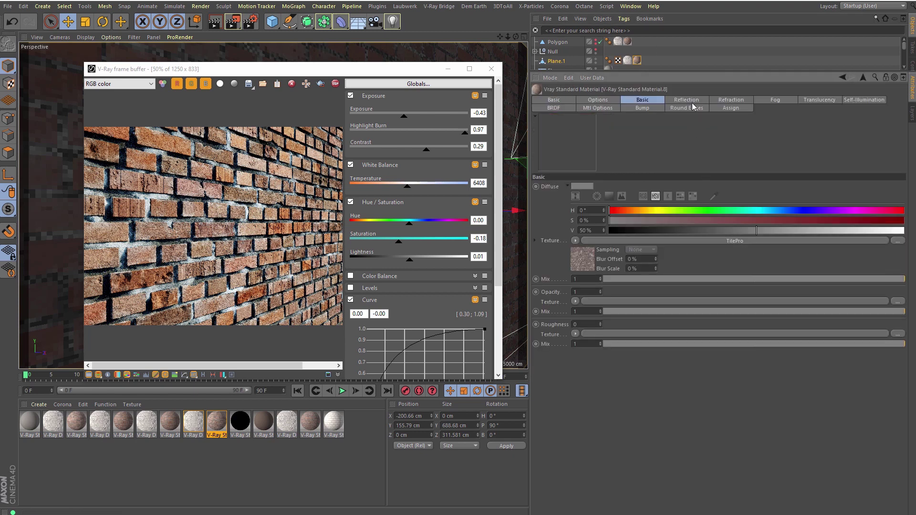
{"action": "left_click", "coordinate": [685, 99]}
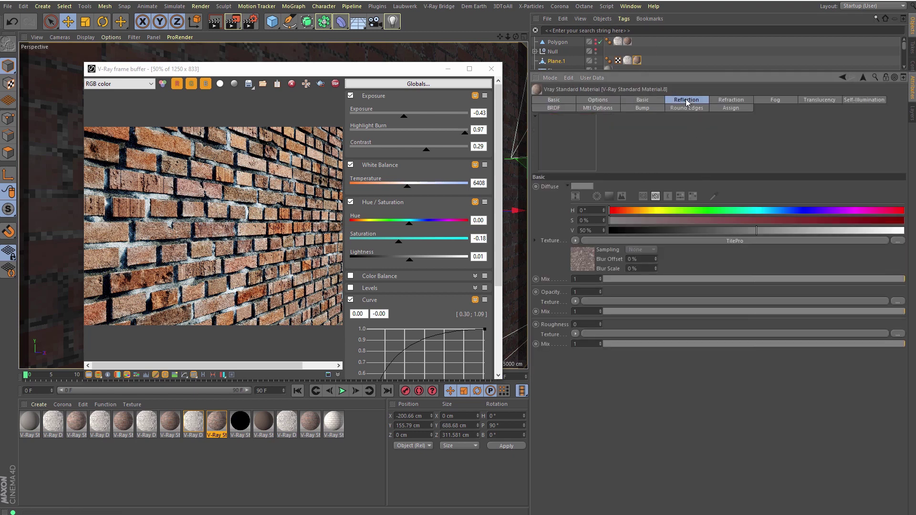
{"action": "left_click", "coordinate": [634, 110]}
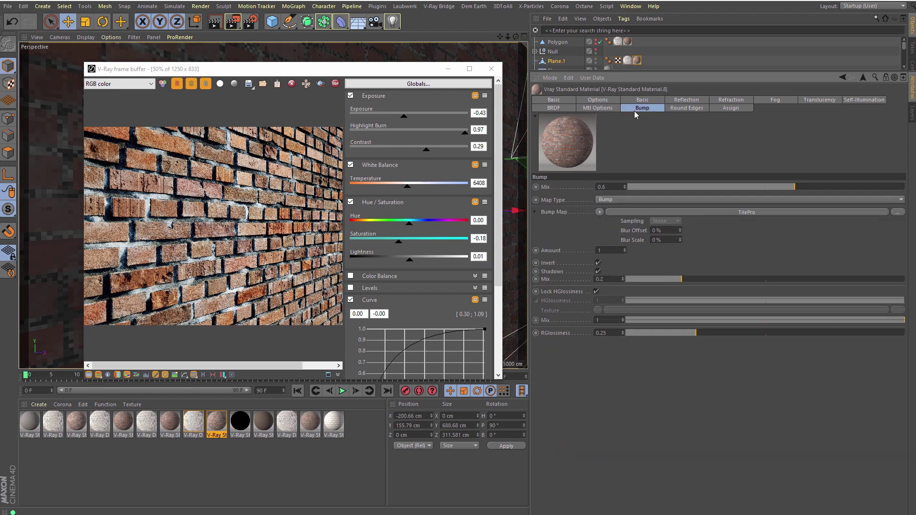
{"action": "left_click", "coordinate": [627, 61]}
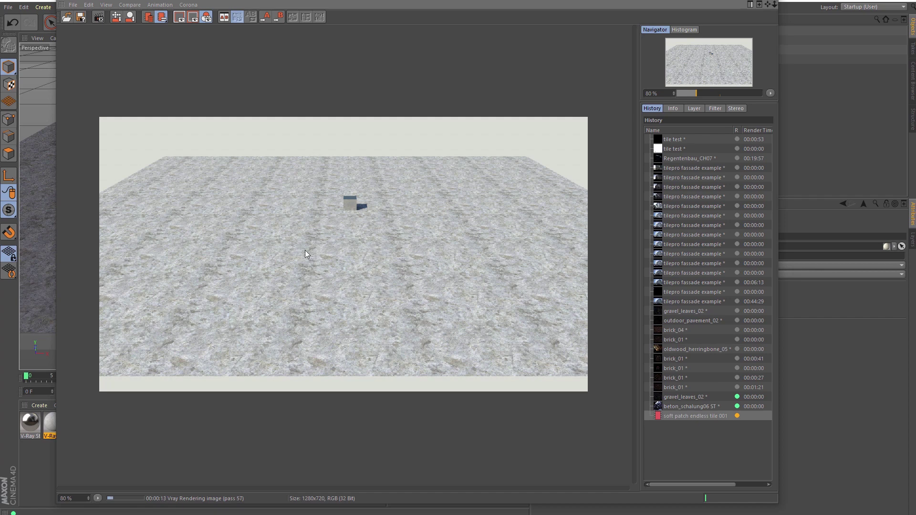
Step: Zoom in and back out on the concrete floor render in the Picture Viewer
{"action": "scroll", "coordinate": [305, 250], "scroll_direction": "up", "scroll_amount": 2}
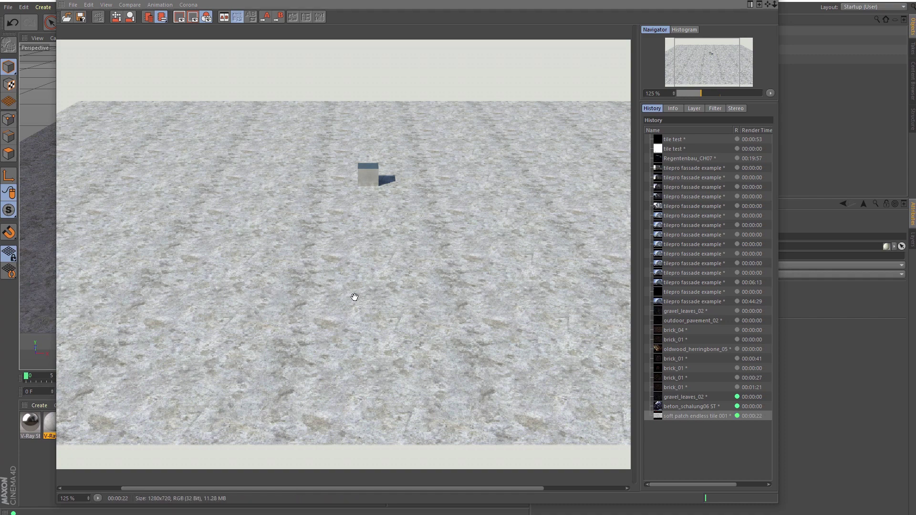
{"action": "scroll", "coordinate": [305, 323], "scroll_direction": "down", "scroll_amount": 1}
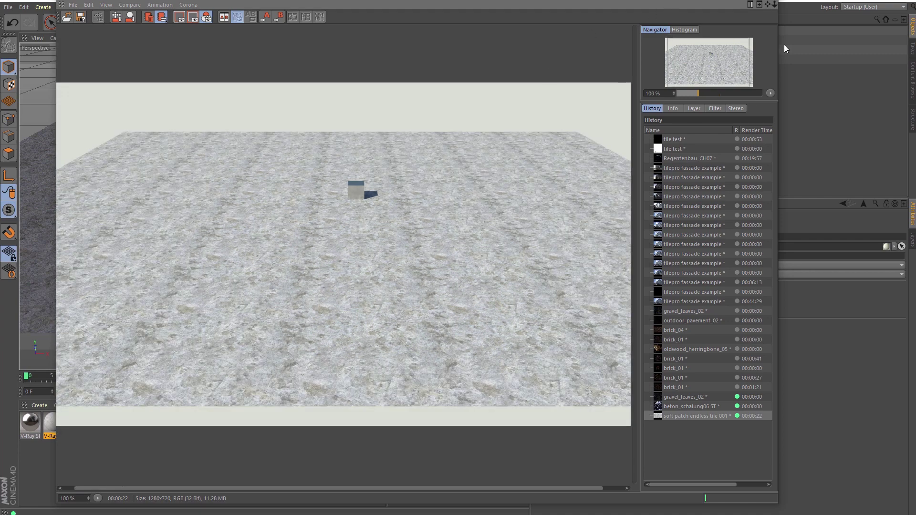
Step: Move the plane's first texture tag past the second, check its TilePro diffuse material, and render the floor
{"action": "left_click", "coordinate": [723, 1]}
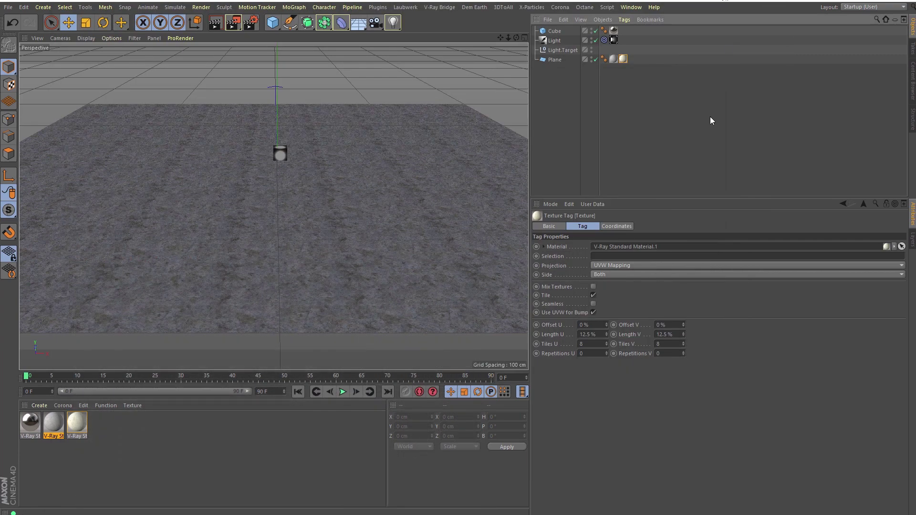
{"action": "left_click", "coordinate": [614, 60]}
{"action": "mouse_move", "coordinate": [614, 61]}
{"action": "left_mouse_down"}
{"action": "mouse_move", "coordinate": [664, 67]}
{"action": "mouse_move", "coordinate": [627, 61]}
{"action": "left_mouse_up"}
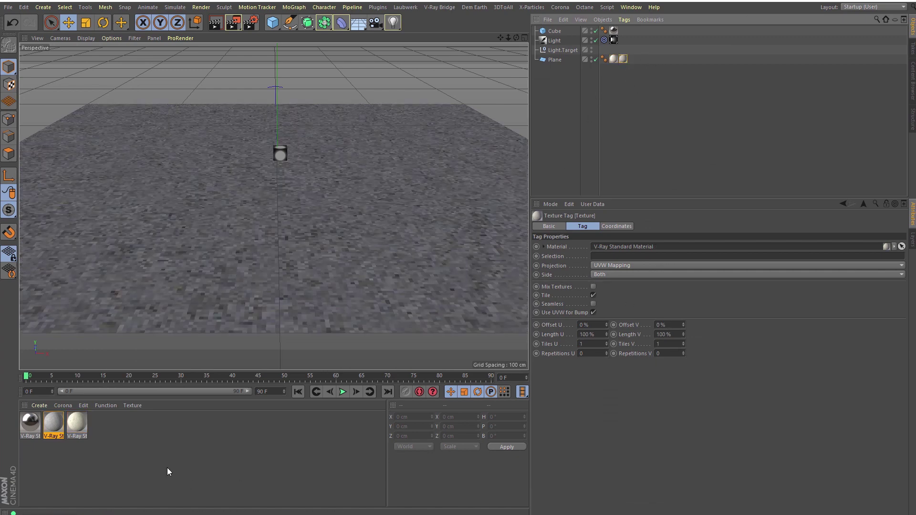
{"action": "double_click", "coordinate": [624, 59]}
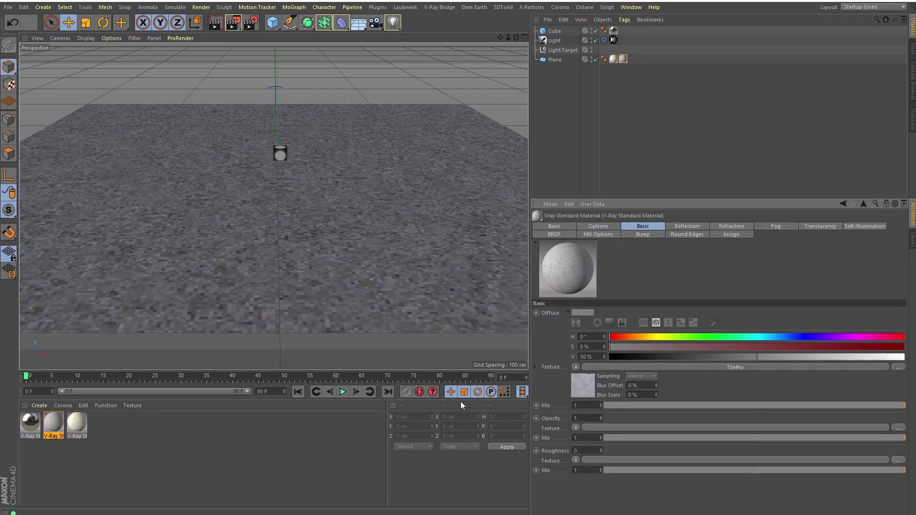
{"action": "left_click", "coordinate": [233, 24]}
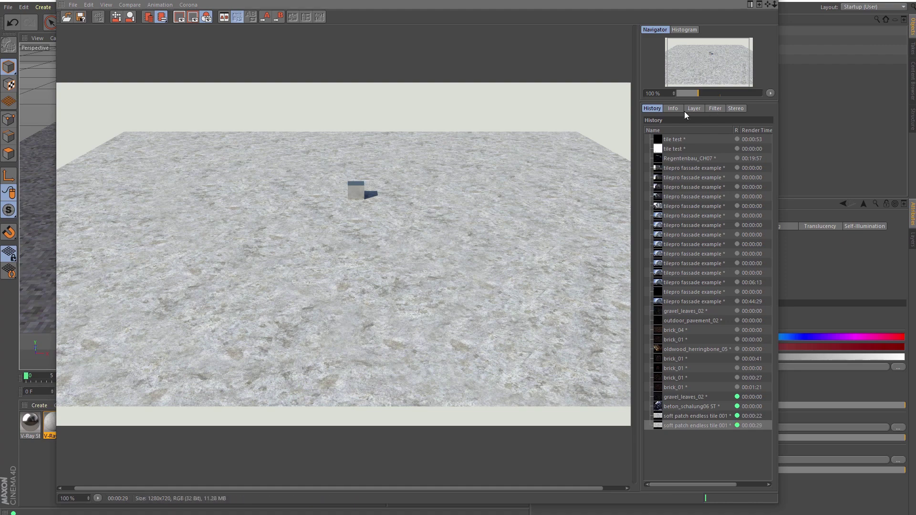
Step: Close the Picture Viewer once the non-repeating floor render finishes
{"action": "left_click", "coordinate": [767, 3]}
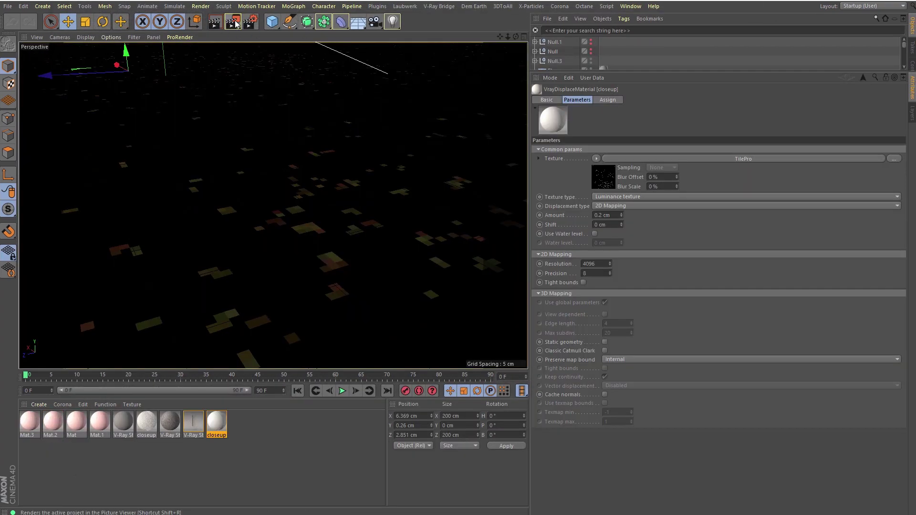
Step: Start and close a render, then open the displacement's Tile Pro shader and collapse Layer 0
{"action": "left_click", "coordinate": [233, 23]}
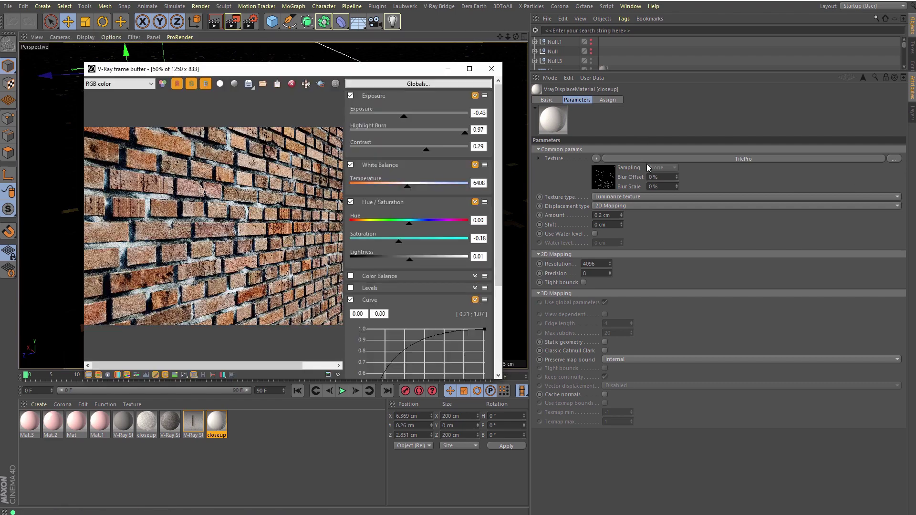
{"action": "left_click", "coordinate": [604, 192]}
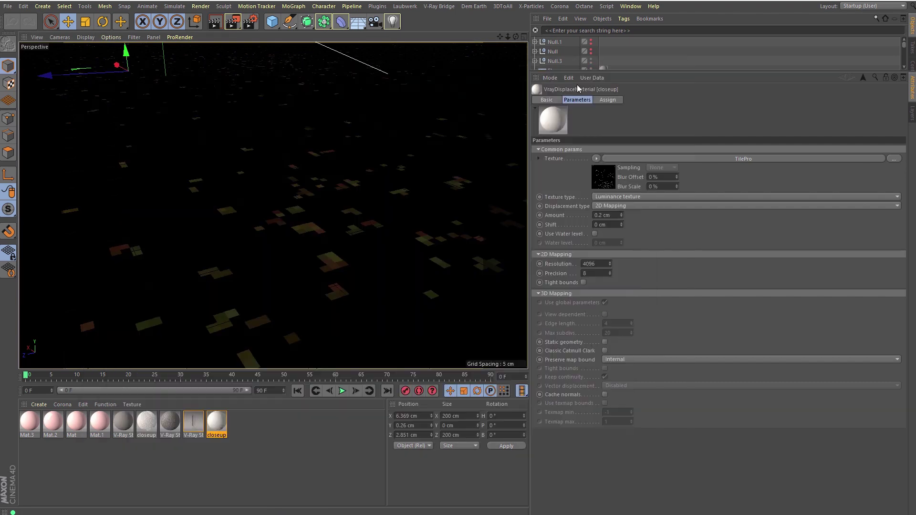
{"action": "left_click", "coordinate": [606, 179]}
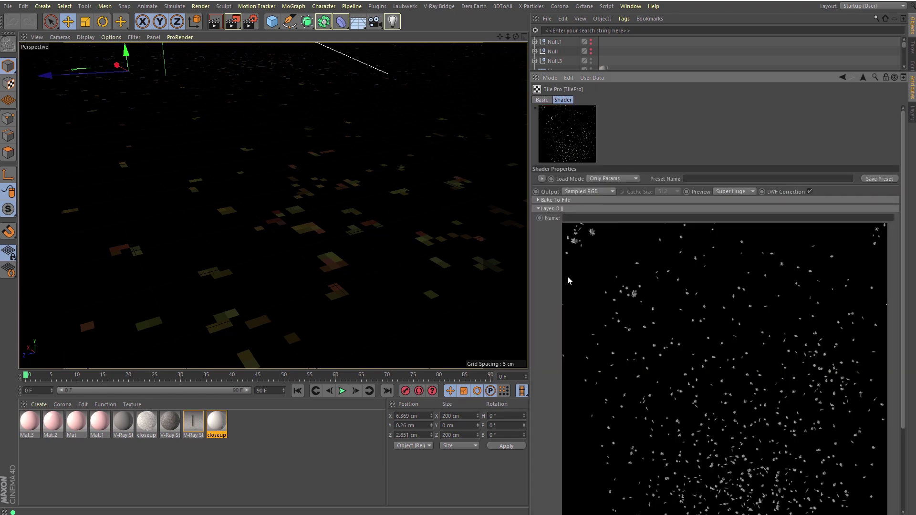
{"action": "left_click", "coordinate": [553, 209]}
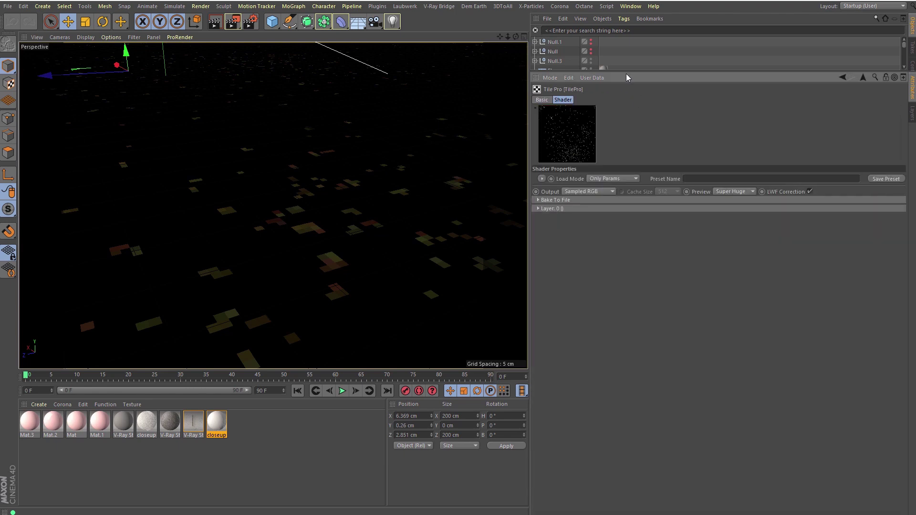
Step: Enlarge the Object Manager and show the Bump settings of Polygon.1's V-Ray Standard Material.7
{"action": "left_click_drag", "start_coordinate": [627, 73], "coordinate": [628, 198]}
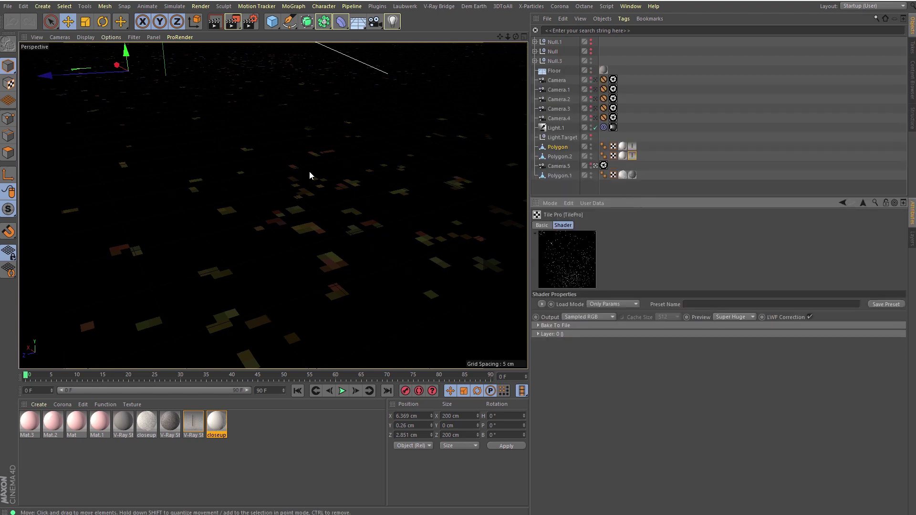
{"action": "left_click", "coordinate": [632, 175]}
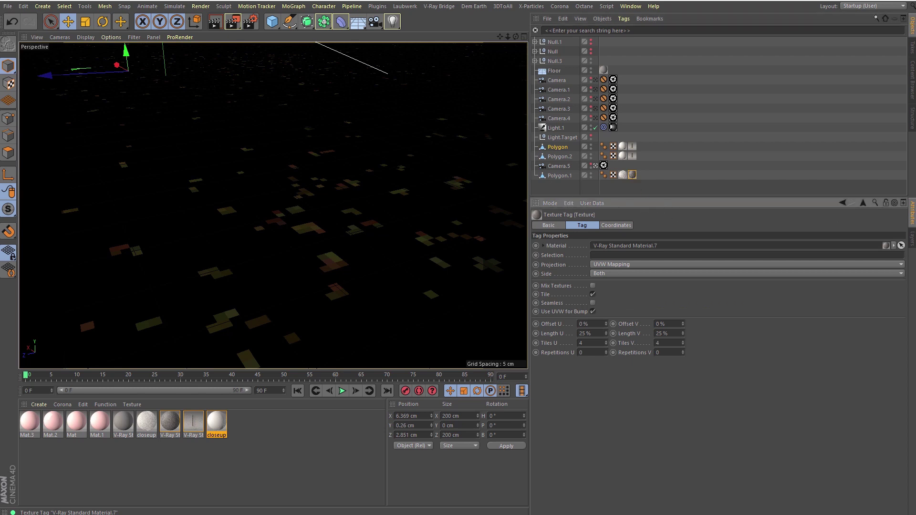
{"action": "left_click", "coordinate": [170, 422]}
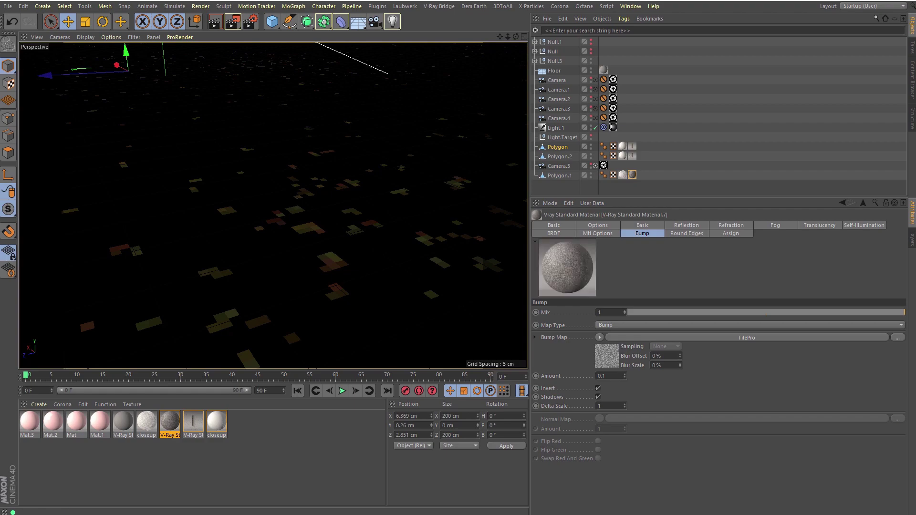
Step: Render the gravel-and-leaves floor with Shift+R and zoom around the finished image in the V-Ray frame buffer
{"action": "key", "text": "shift+r"}
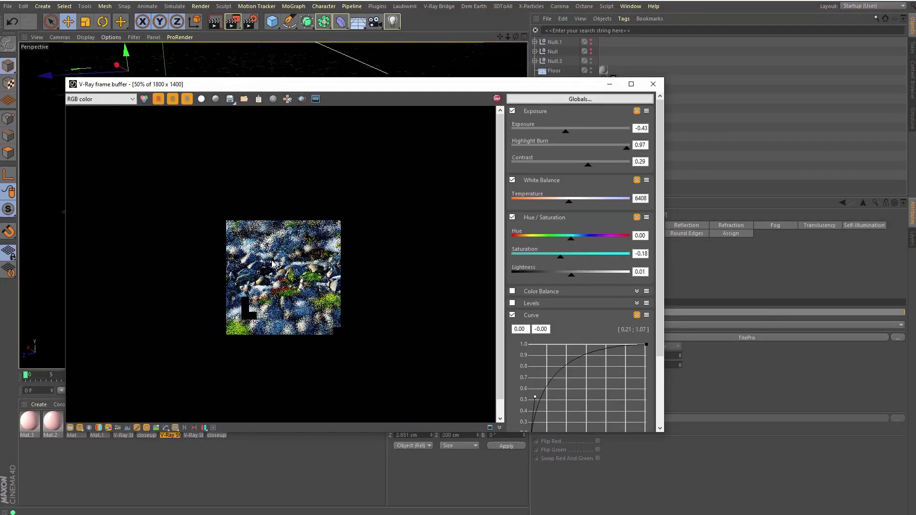
{"action": "left_click", "coordinate": [636, 217]}
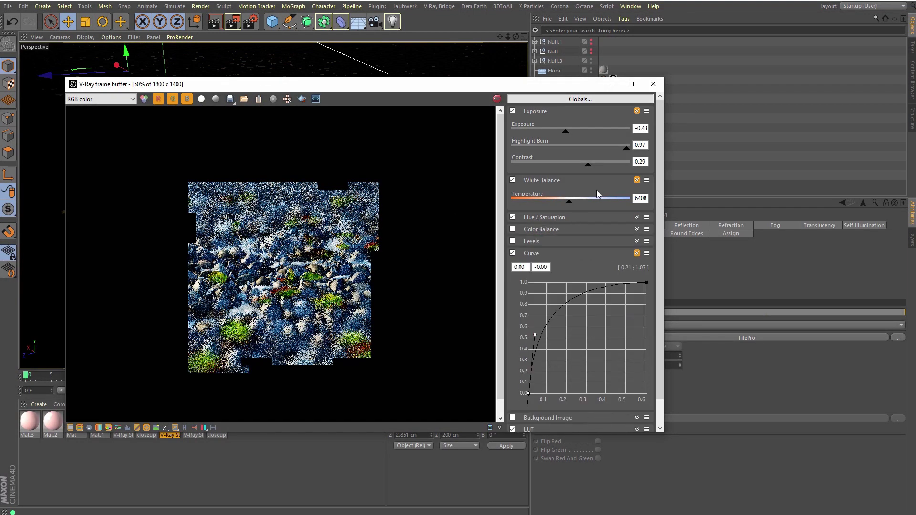
{"action": "left_click_drag", "start_coordinate": [513, 88], "coordinate": [489, 36]}
{"action": "scroll", "coordinate": [303, 248], "scroll_direction": "up", "scroll_amount": 2}
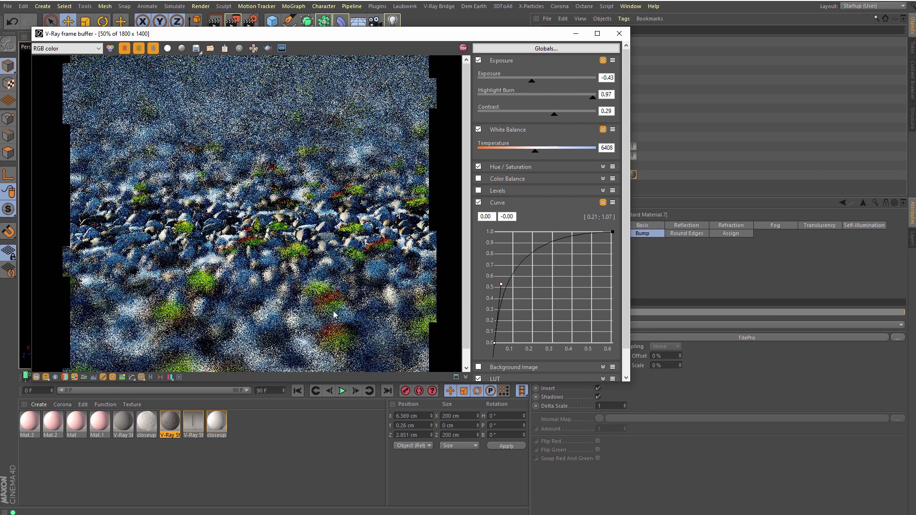
{"action": "scroll", "coordinate": [236, 286], "scroll_direction": "down", "scroll_amount": 1}
{"action": "scroll", "coordinate": [262, 234], "scroll_direction": "up", "scroll_amount": 1}
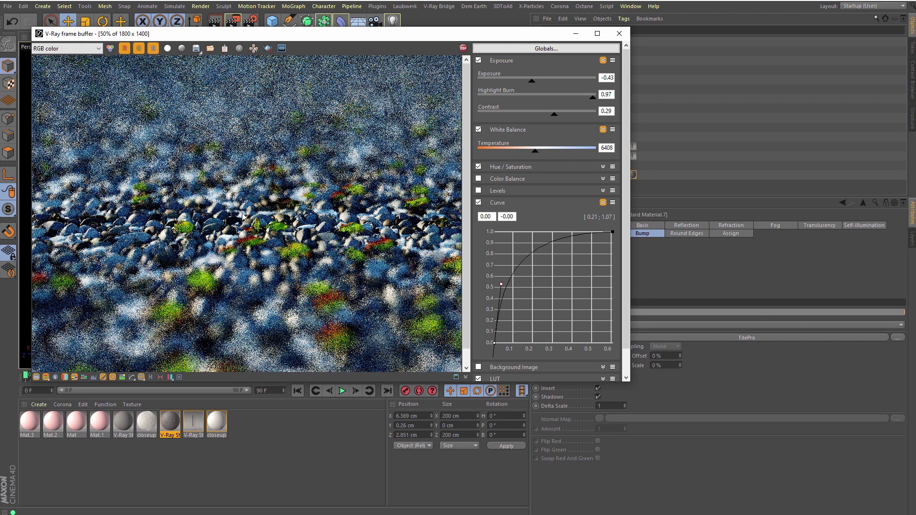
{"action": "scroll", "coordinate": [265, 233], "scroll_direction": "down", "scroll_amount": 2}
{"action": "scroll", "coordinate": [242, 232], "scroll_direction": "up", "scroll_amount": 2}
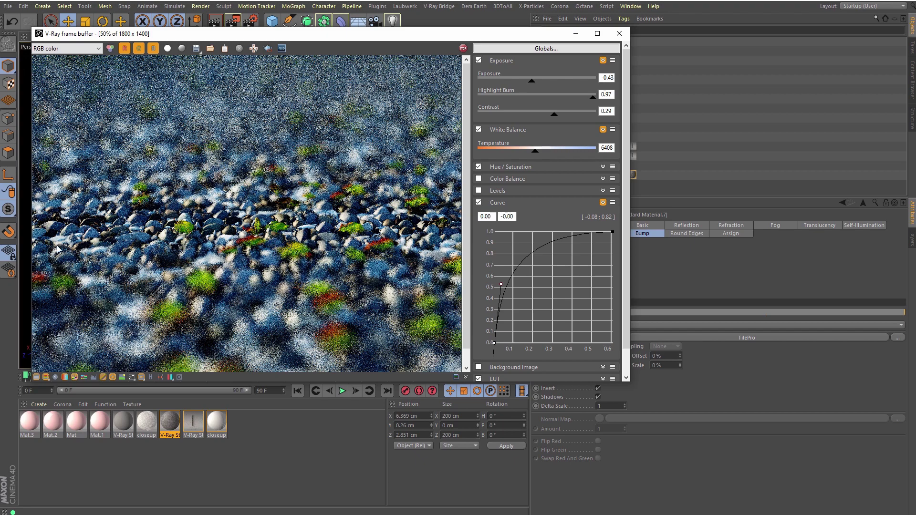
{"action": "left_click_drag", "start_coordinate": [362, 30], "coordinate": [361, 78]}
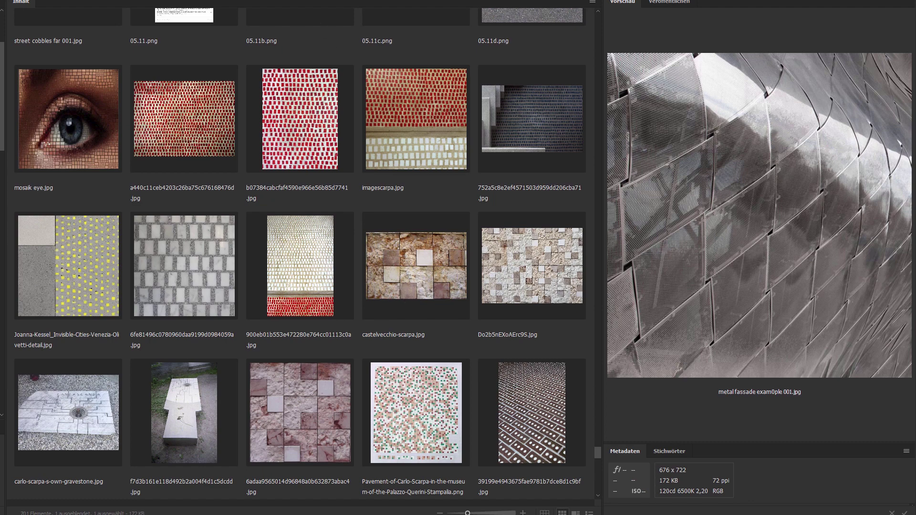
Step: Scroll through the reference image collection in Adobe Bridge
{"action": "scroll", "coordinate": [348, 244], "scroll_direction": "down", "scroll_amount": 2}
{"action": "scroll", "coordinate": [349, 244], "scroll_direction": "up", "scroll_amount": 1}
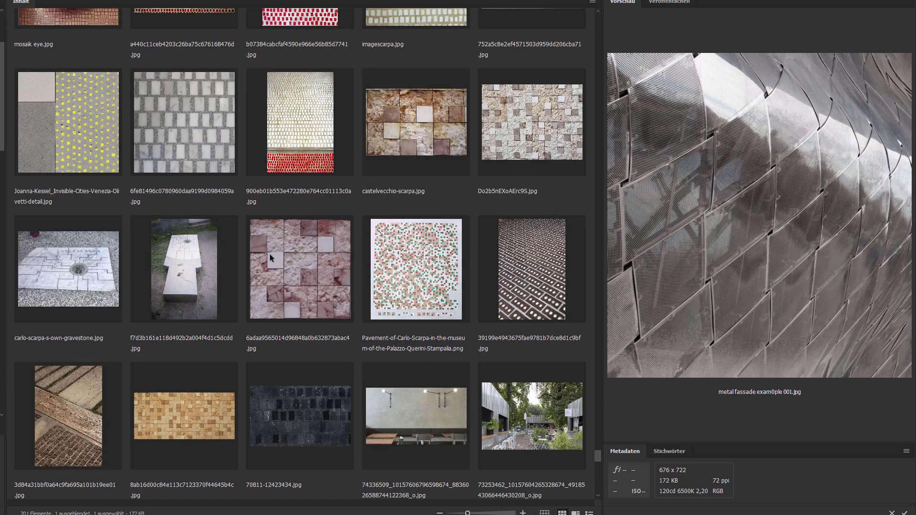
{"action": "scroll", "coordinate": [290, 305], "scroll_direction": "down", "scroll_amount": 1}
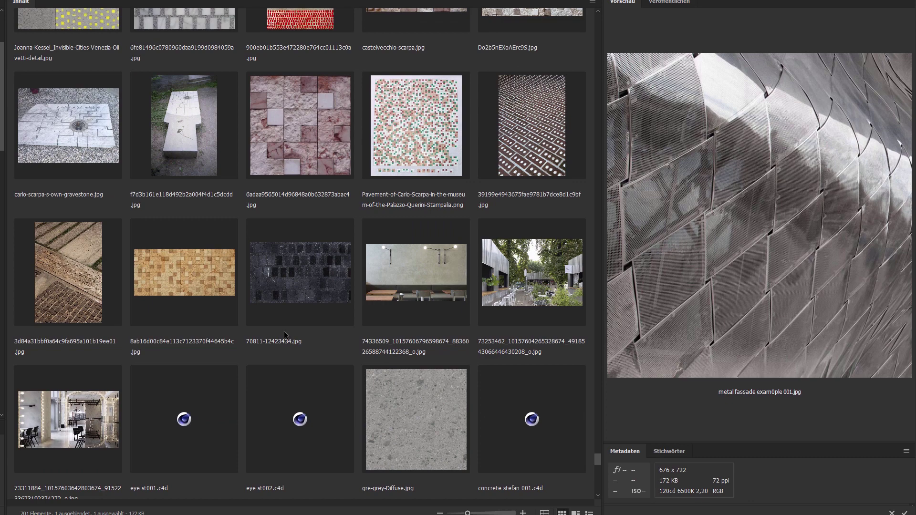
{"action": "scroll", "coordinate": [284, 332], "scroll_direction": "down", "scroll_amount": 3}
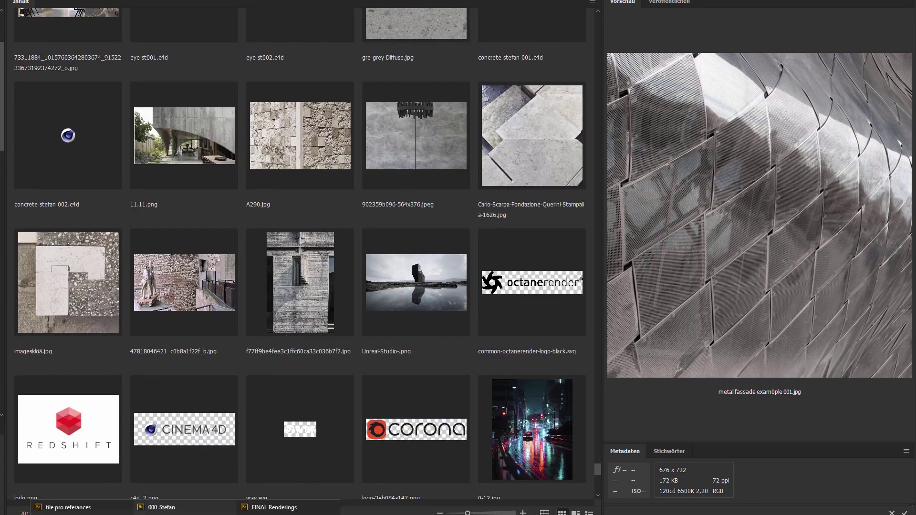
Step: Browse the finished renders in the second Bridge window, then bring up the Q-TILE-PRO product page
{"action": "left_click", "coordinate": [287, 508]}
{"action": "scroll", "coordinate": [247, 212], "scroll_direction": "up", "scroll_amount": 5}
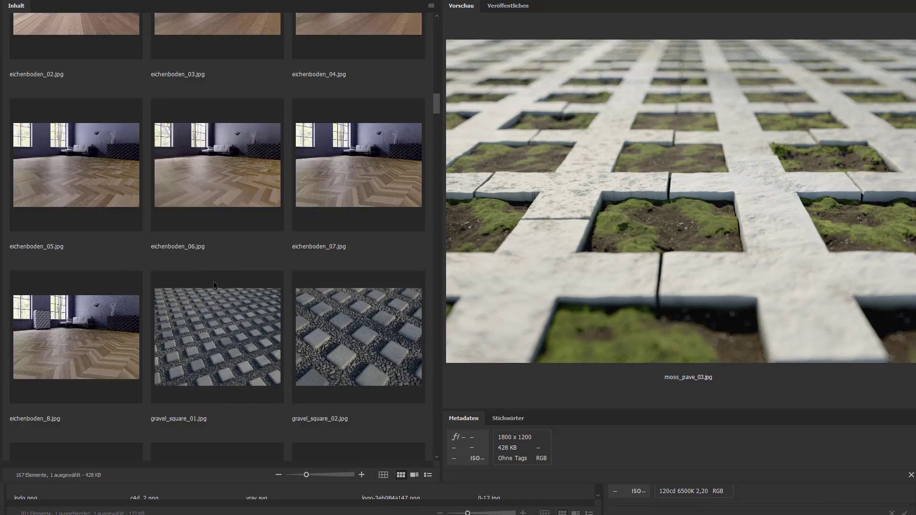
{"action": "scroll", "coordinate": [267, 305], "scroll_direction": "up", "scroll_amount": 5}
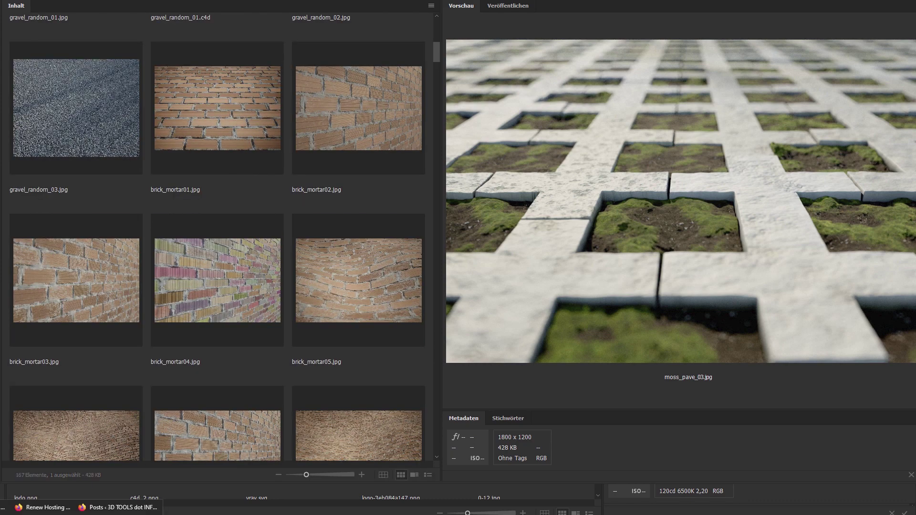
{"action": "left_click", "coordinate": [152, 509]}
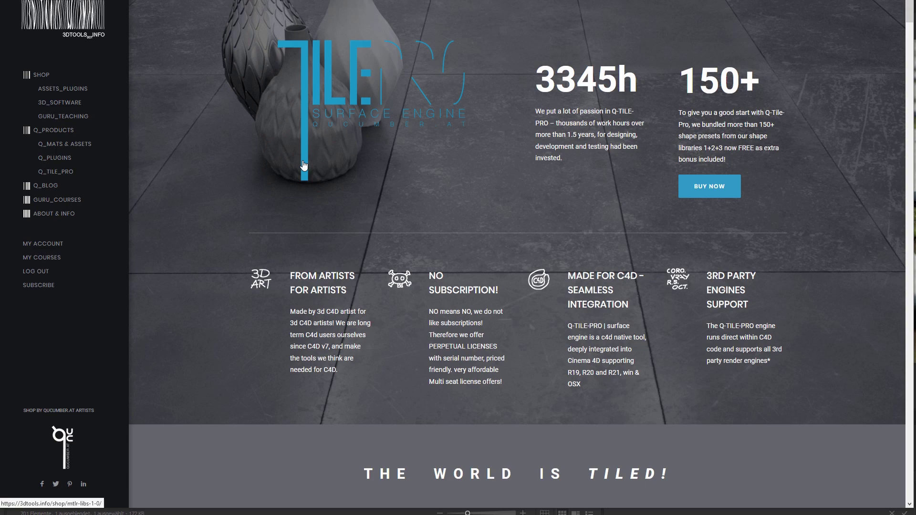